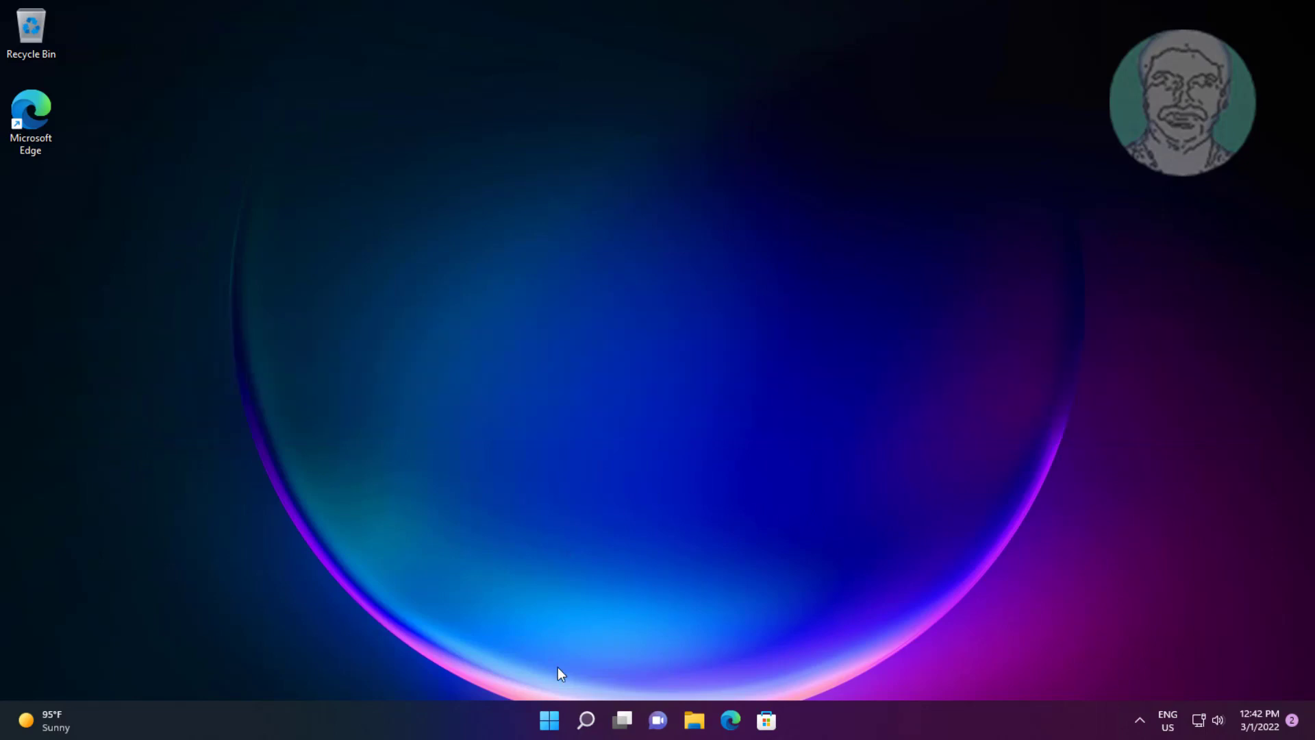
Show This PC in File Explorer and bring up the context menu for USB Drive (E:)
{"action": "left_click", "coordinate": [704, 719]}
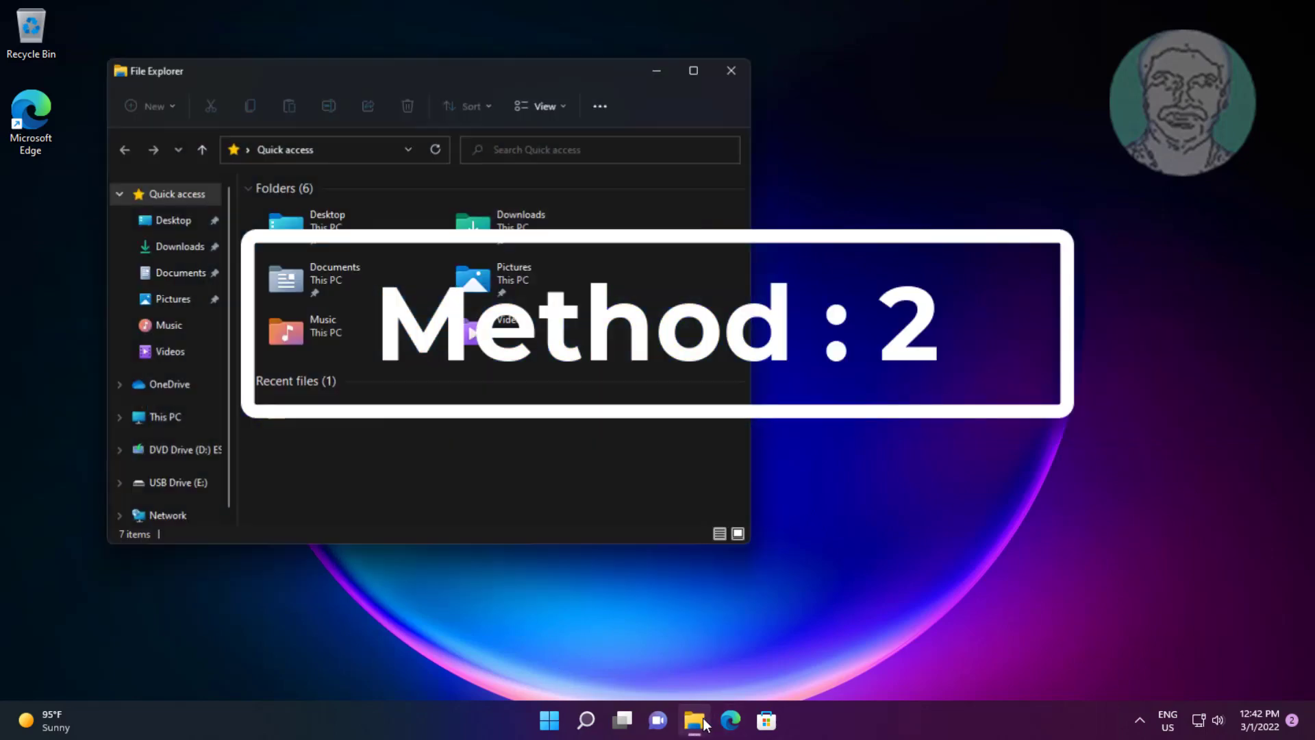
{"action": "left_click", "coordinate": [155, 423]}
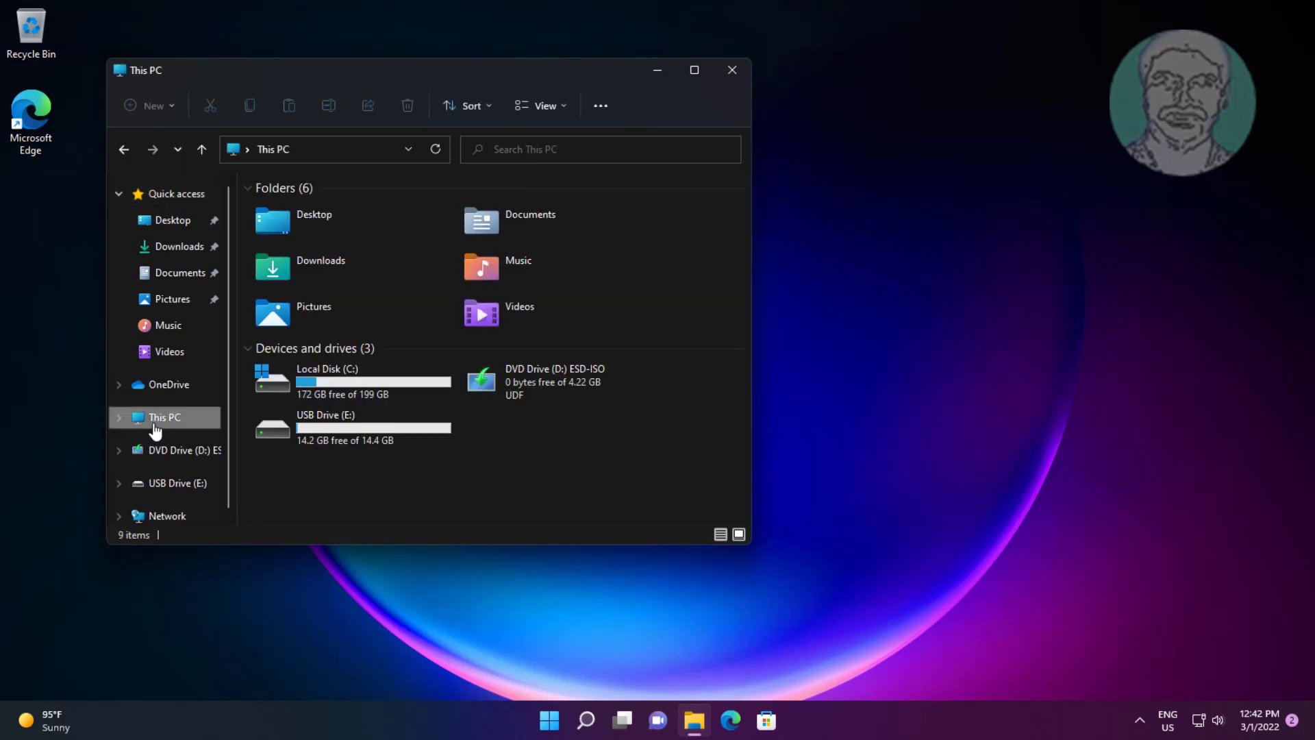
{"action": "right_click", "coordinate": [359, 431]}
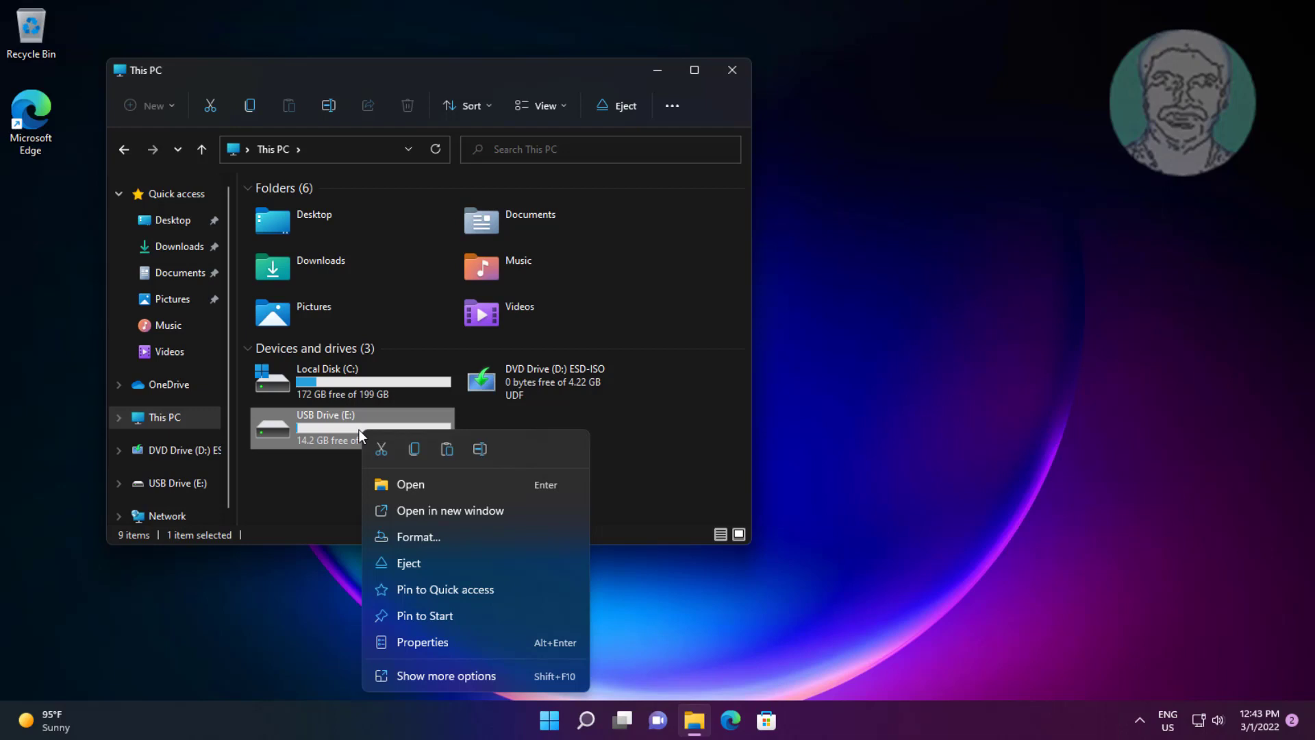
Review USB Drive (E:) Security permissions, confirming Everyone has full control, then close Properties
{"action": "left_click", "coordinate": [450, 641]}
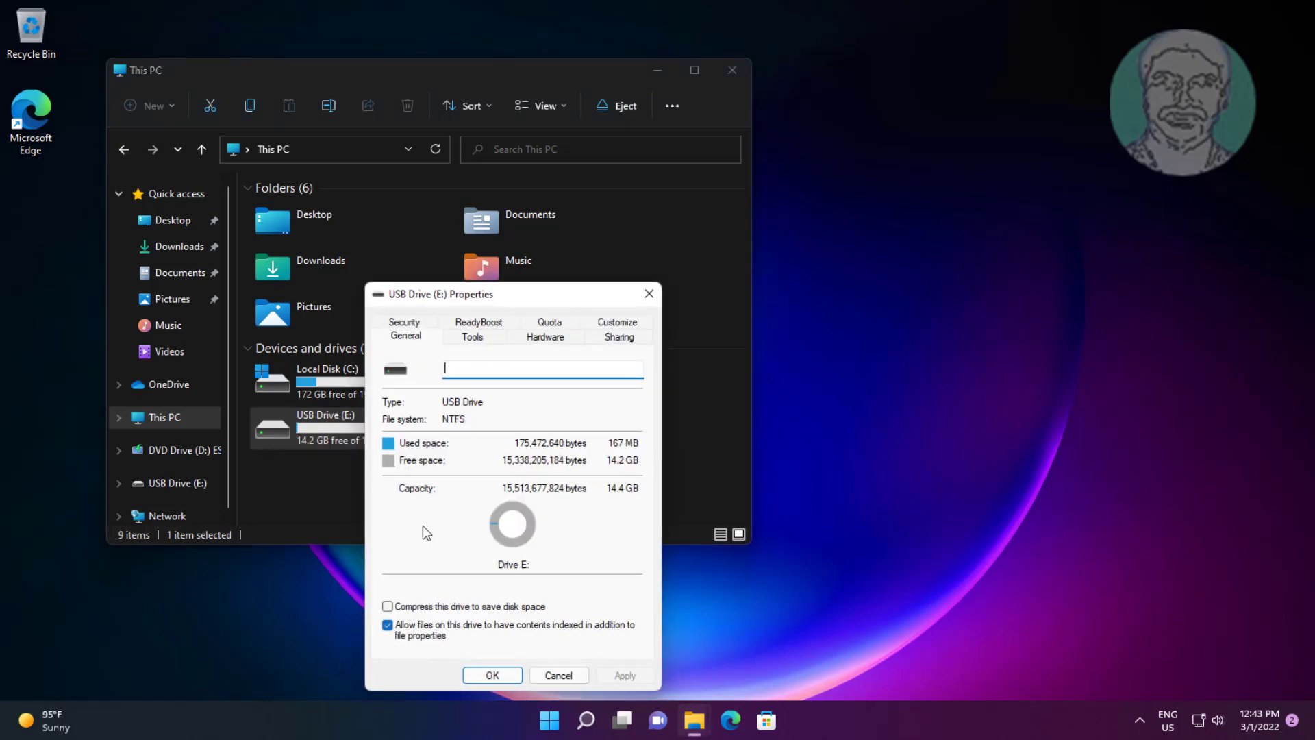
{"action": "left_click", "coordinate": [416, 324]}
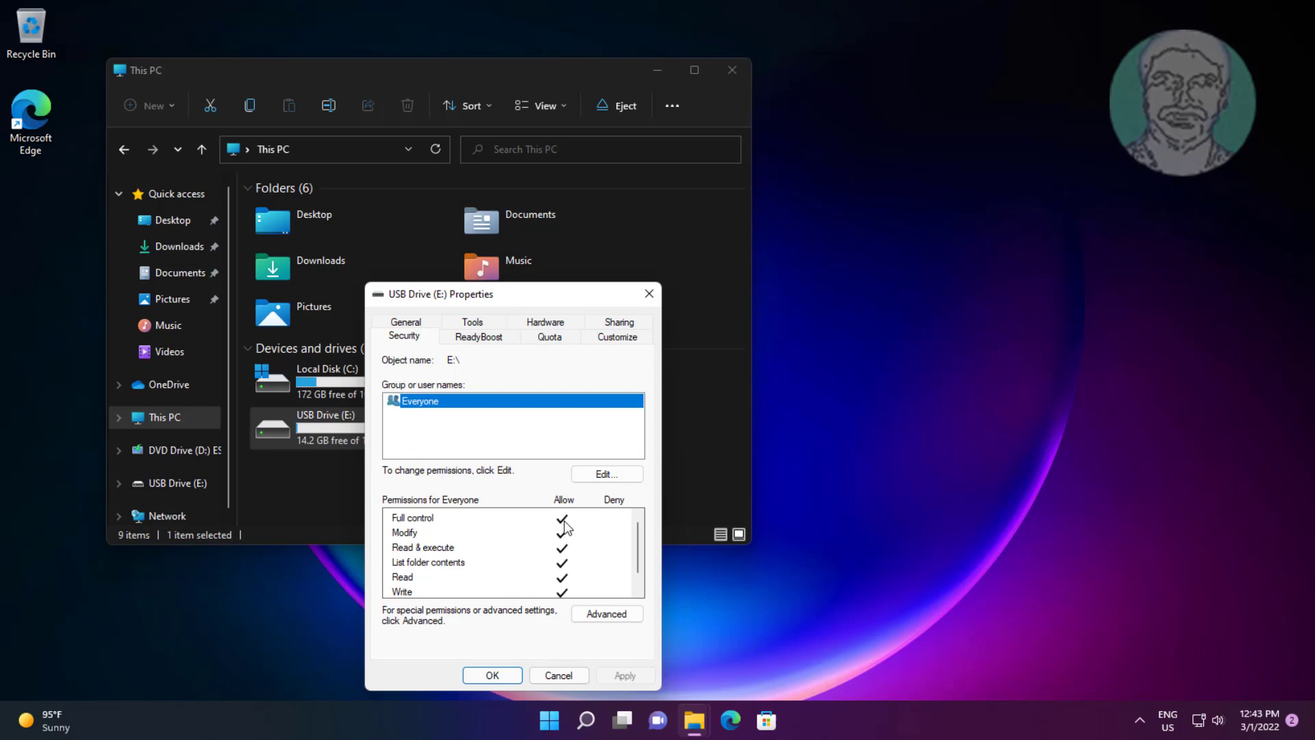
{"action": "left_click", "coordinate": [565, 526]}
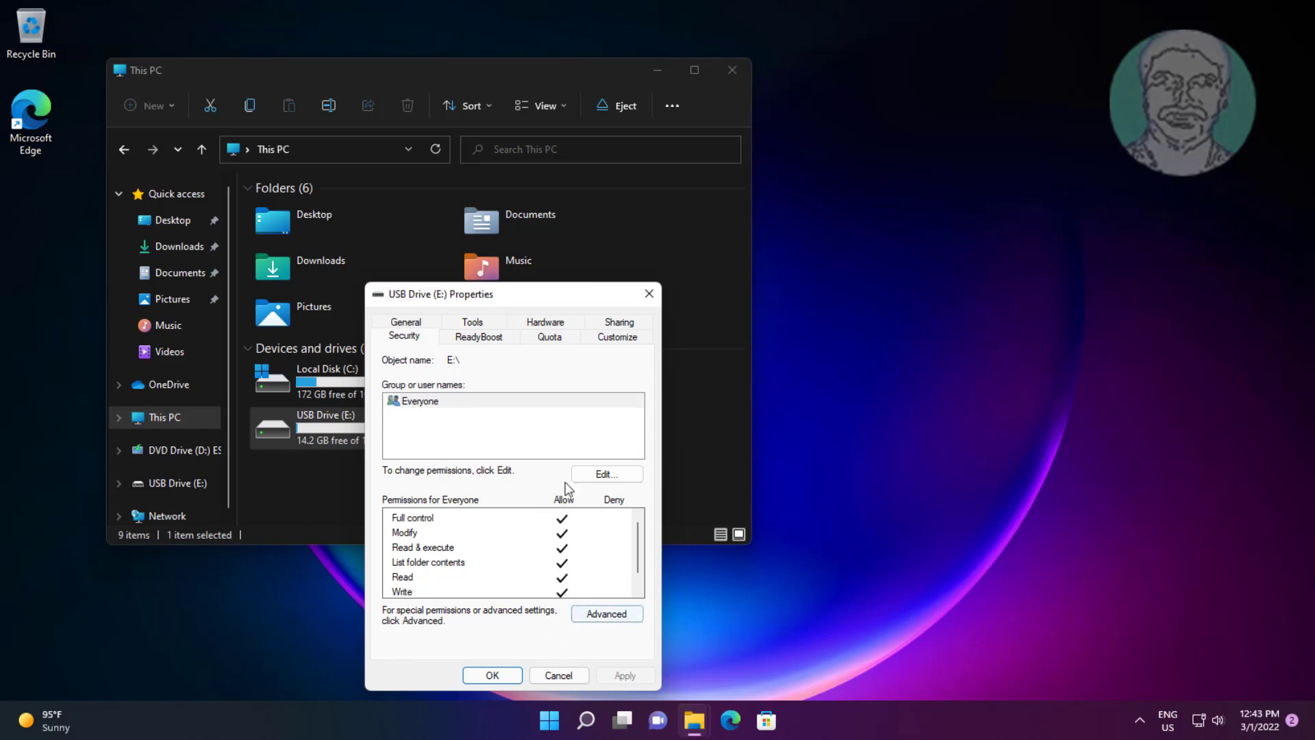
{"action": "left_click", "coordinate": [494, 680]}
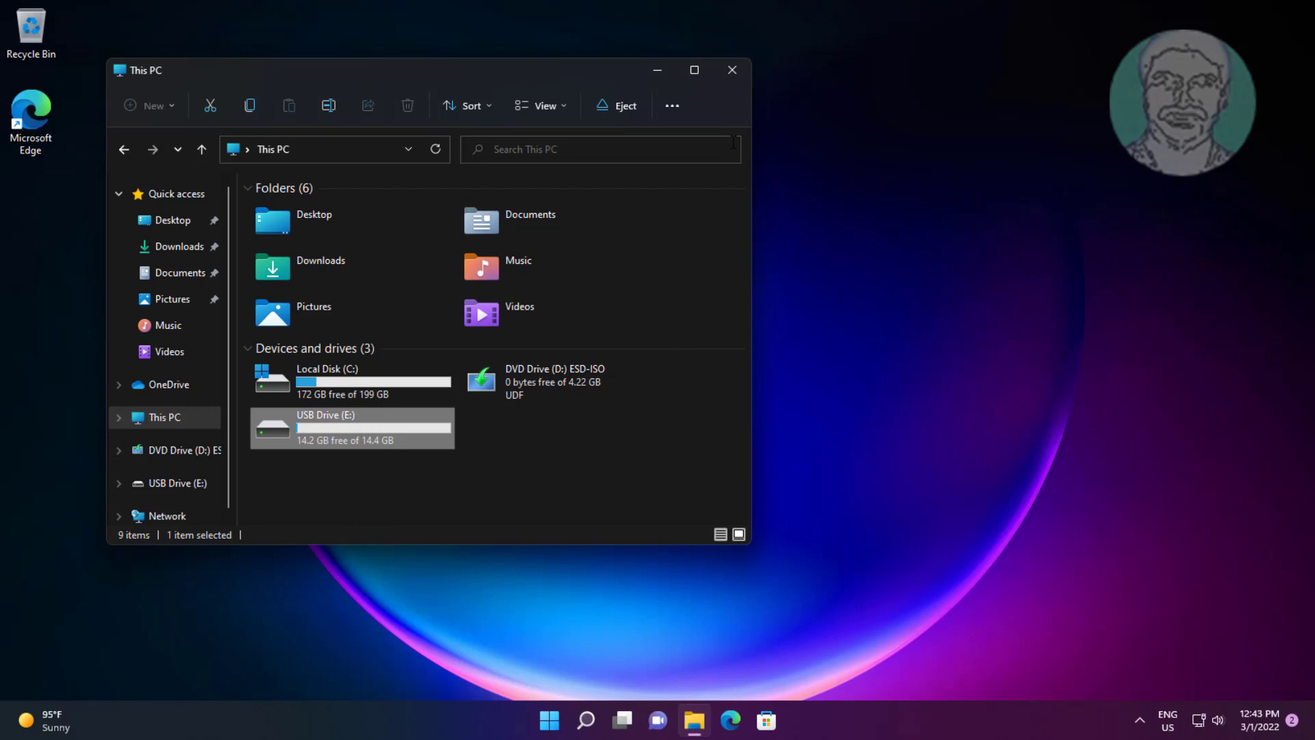
Close This PC, search for cmd, and run Command Prompt as administrator
{"action": "left_click", "coordinate": [732, 70]}
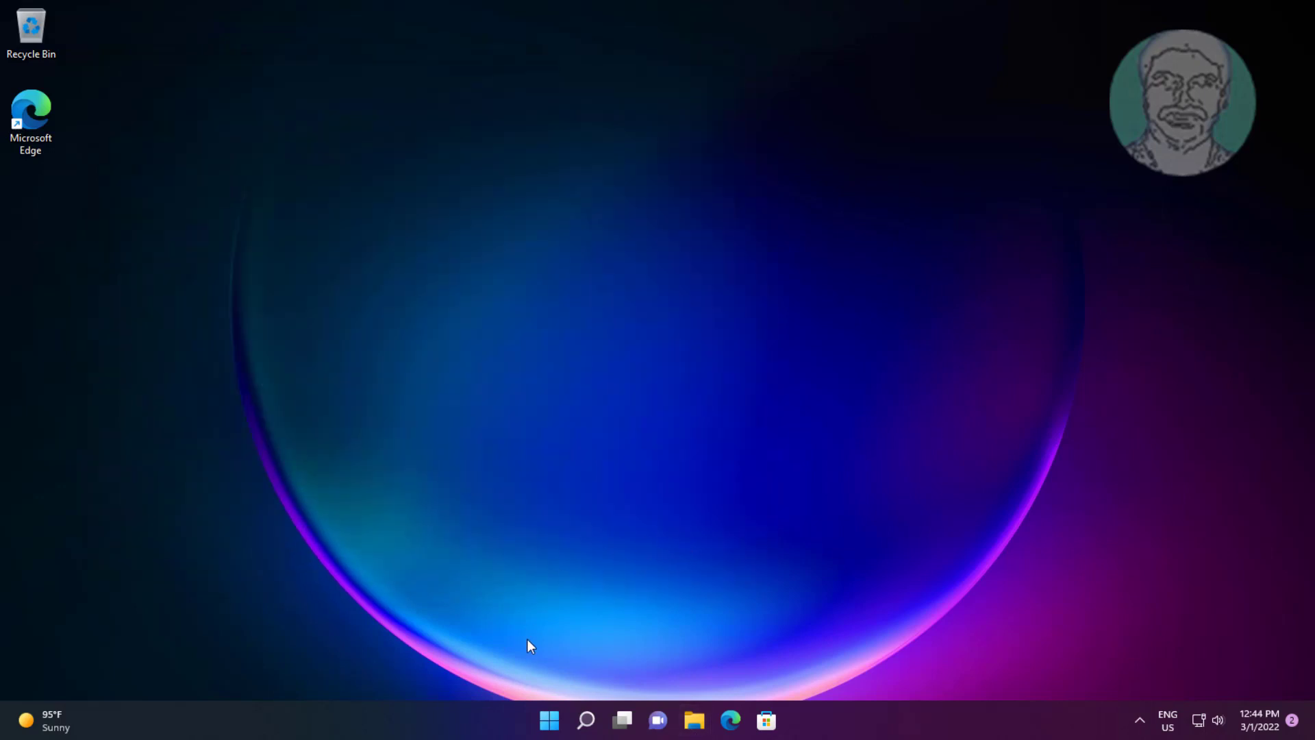
{"action": "left_click", "coordinate": [587, 720]}
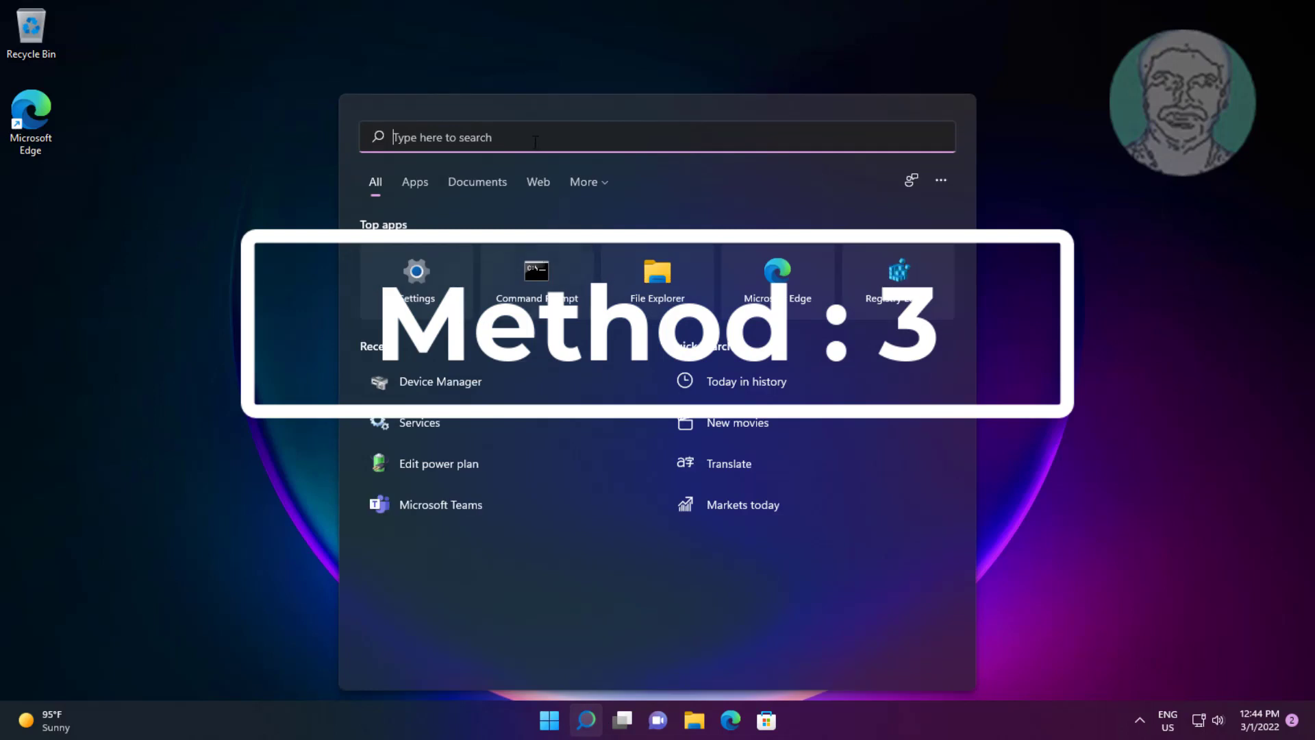
{"action": "type", "text": "cmd"}
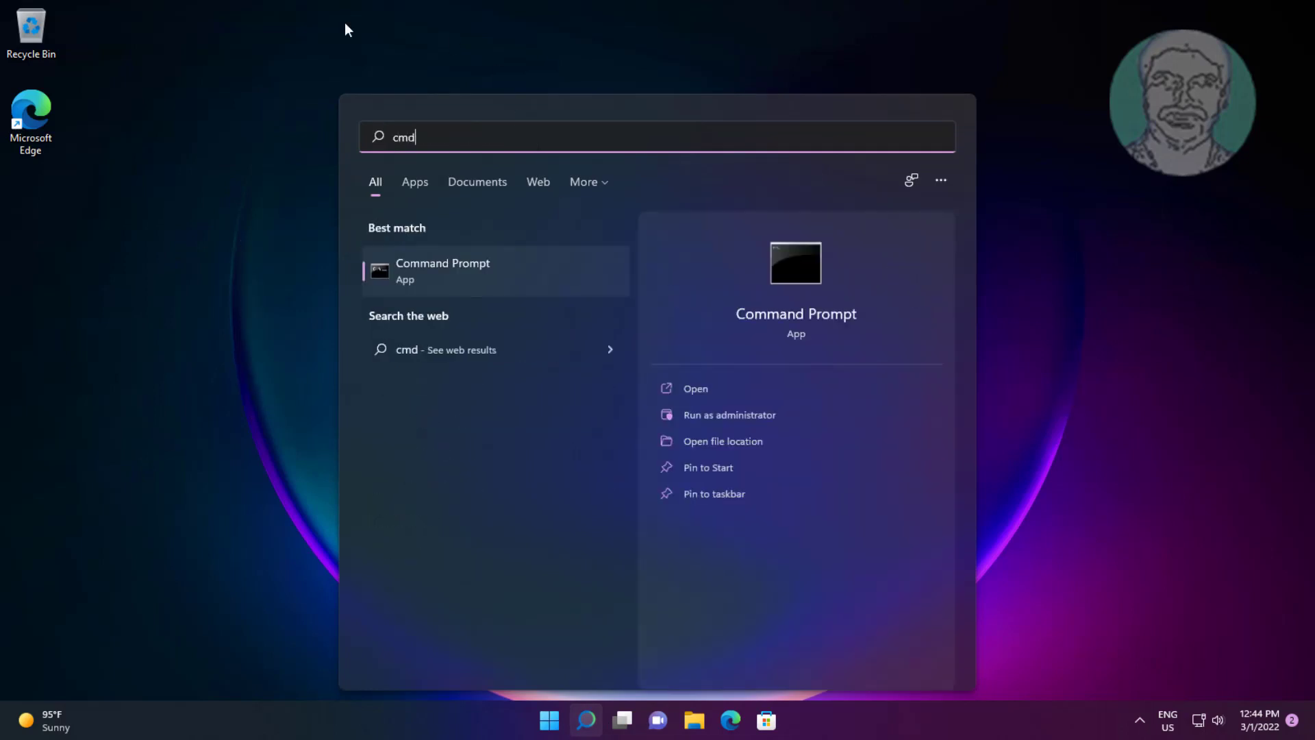
{"action": "right_click", "coordinate": [438, 262]}
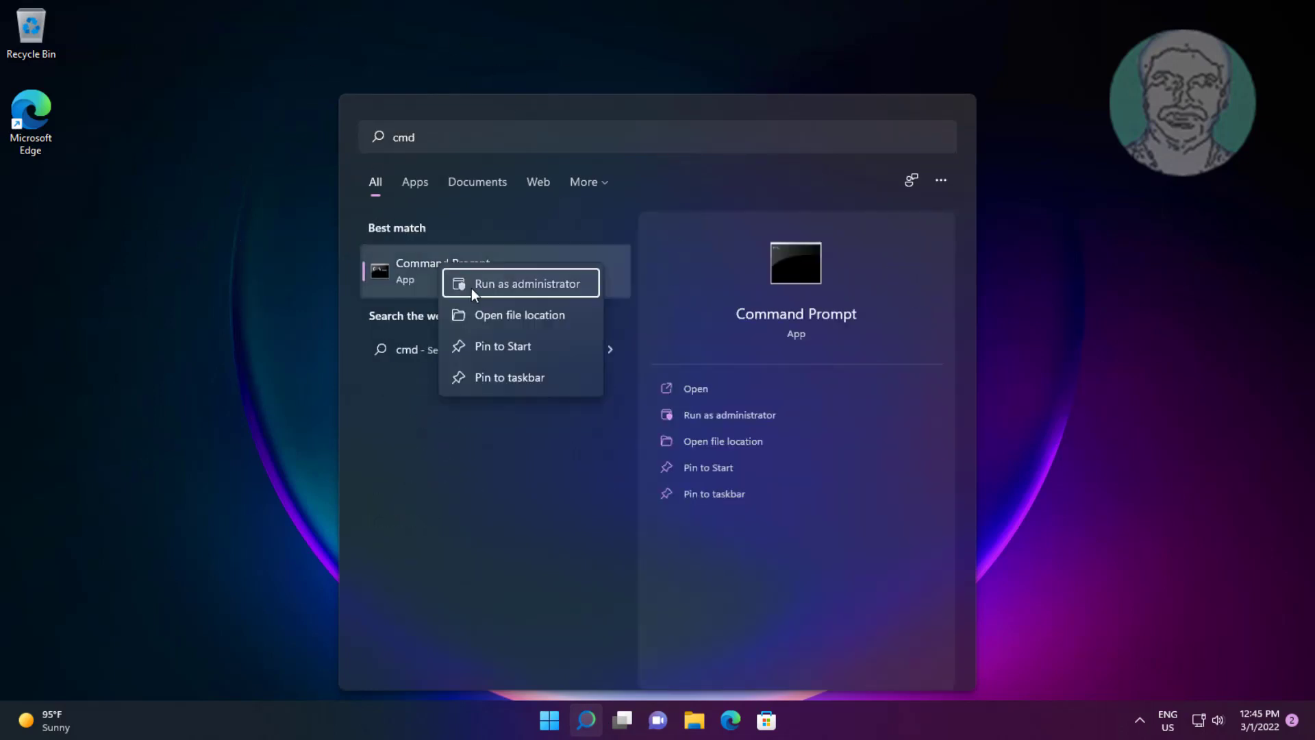
{"action": "left_click", "coordinate": [471, 288]}
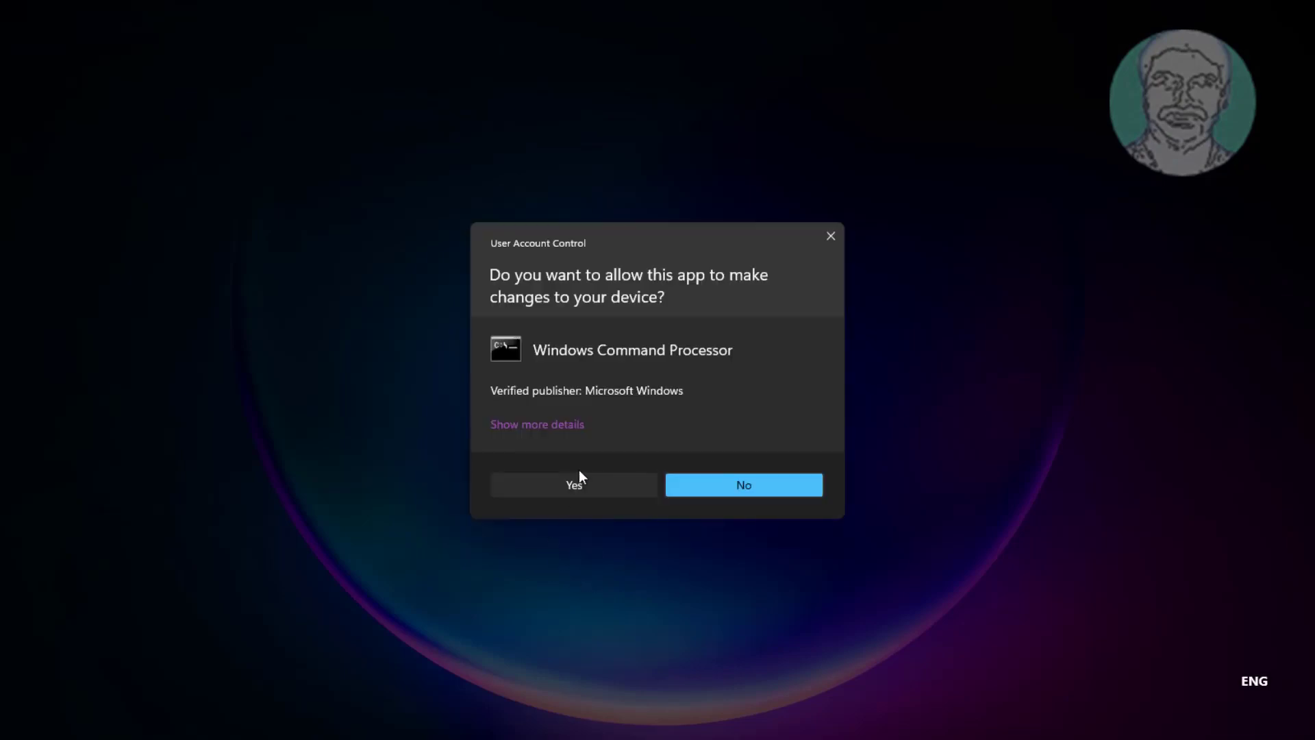
Approve the UAC prompt and start diskpart in the elevated Command Prompt
{"action": "left_click", "coordinate": [580, 486]}
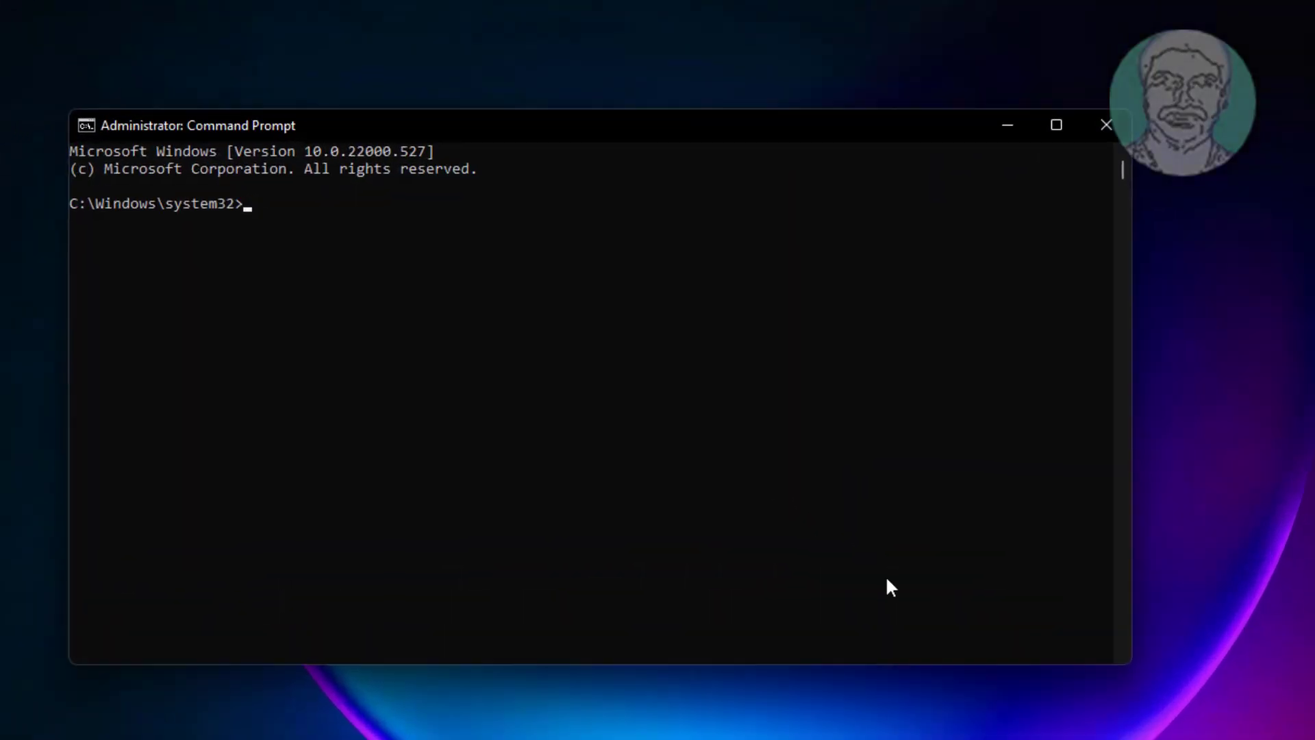
{"action": "type", "text": "diskpart"}
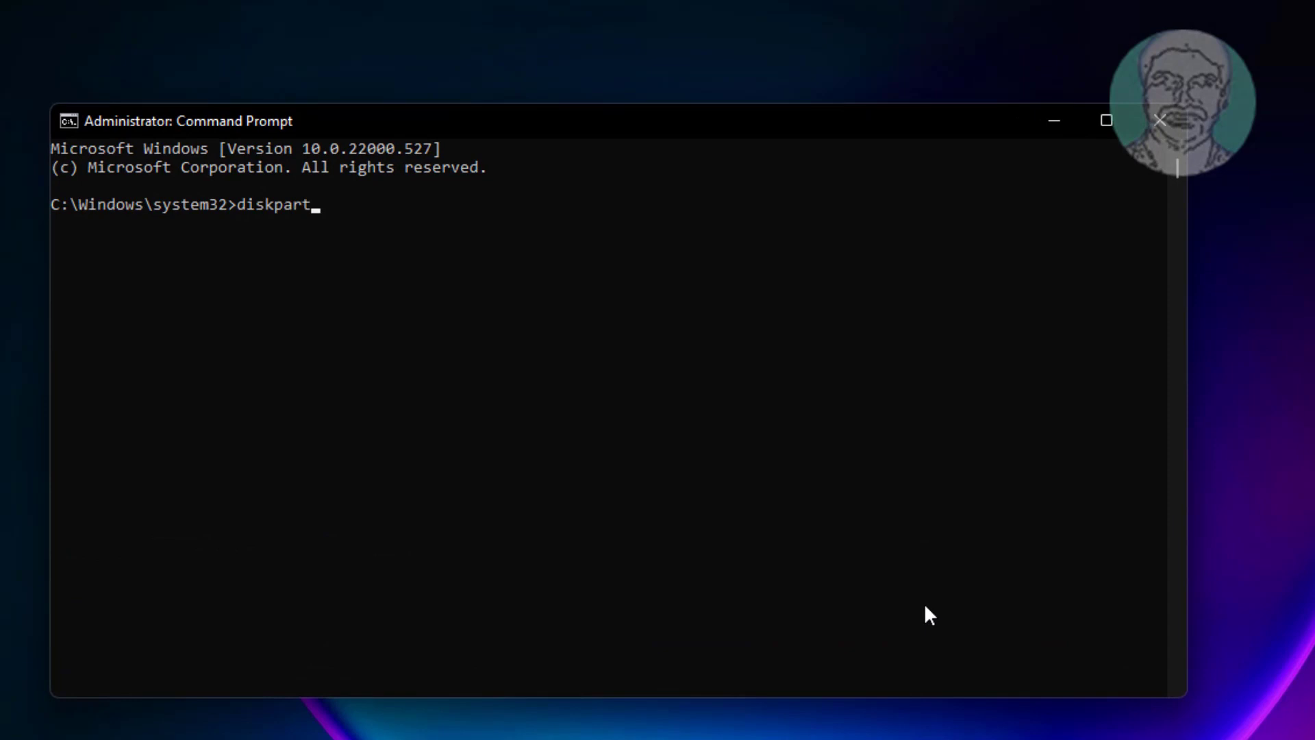
{"action": "key", "text": "Return"}
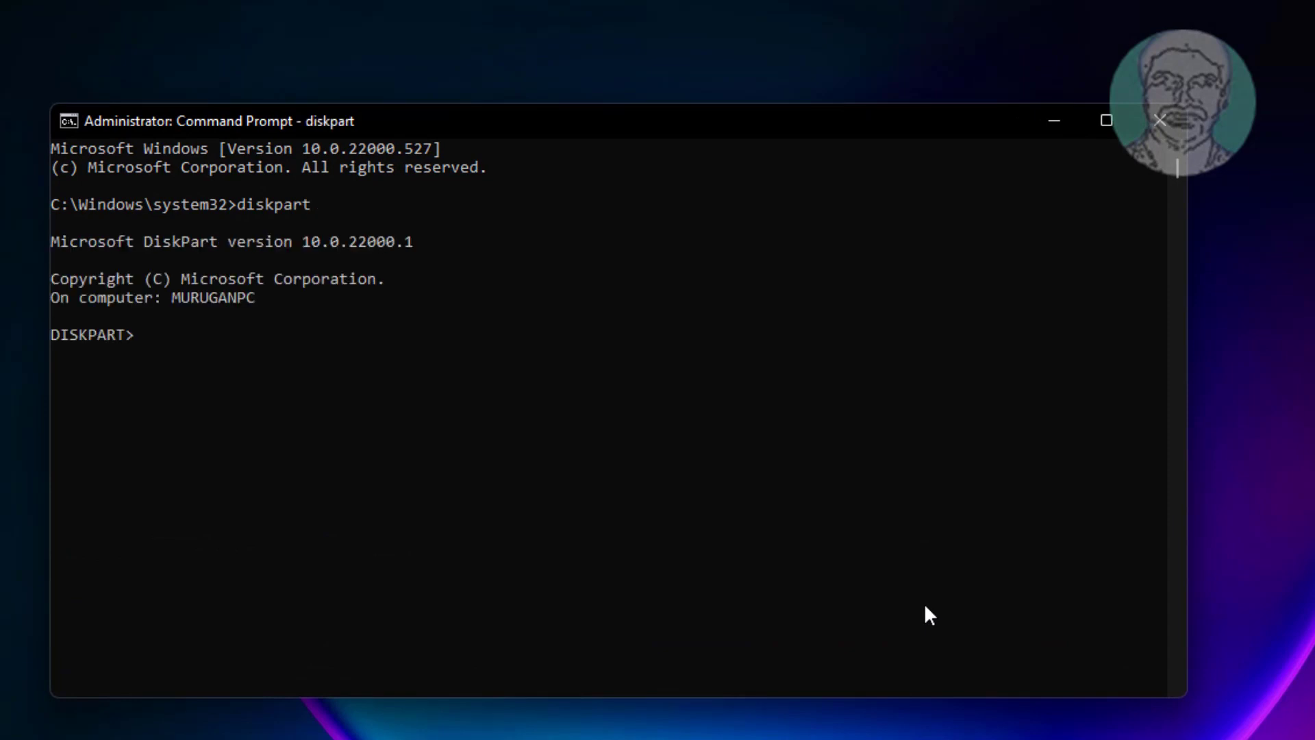
List the disks, mark the 14 GB Disk 1 row, and enter 'select disk 1'
{"action": "type", "text": "list disk"}
{"action": "key", "text": "Return"}
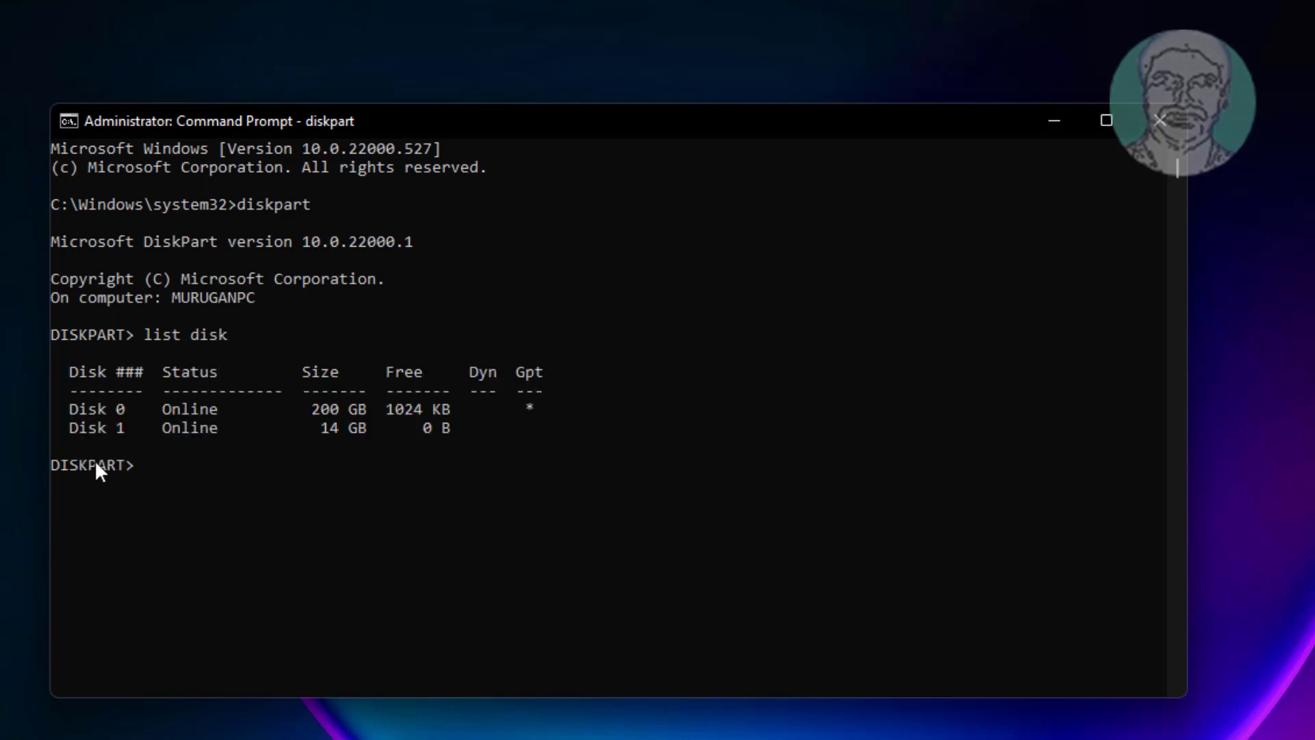
{"action": "left_click_drag", "start_coordinate": [67, 441], "coordinate": [520, 431]}
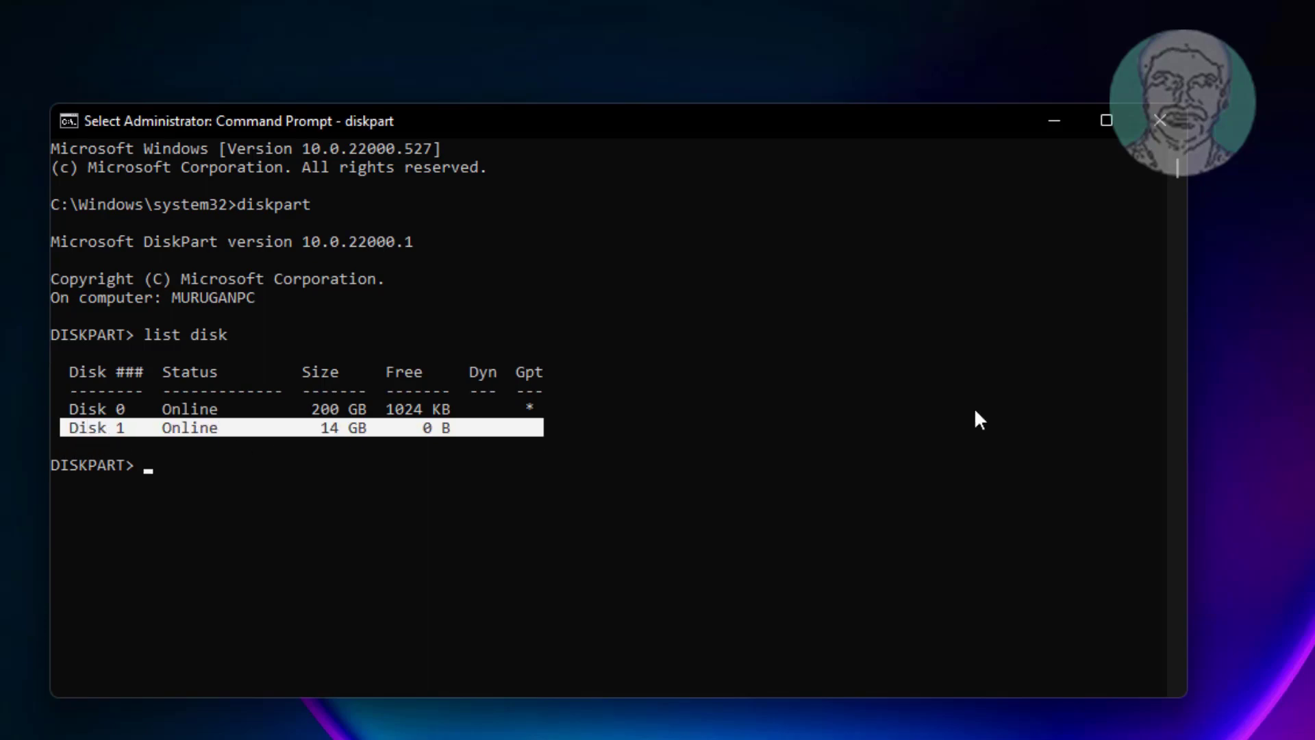
{"action": "type", "text": "select"}
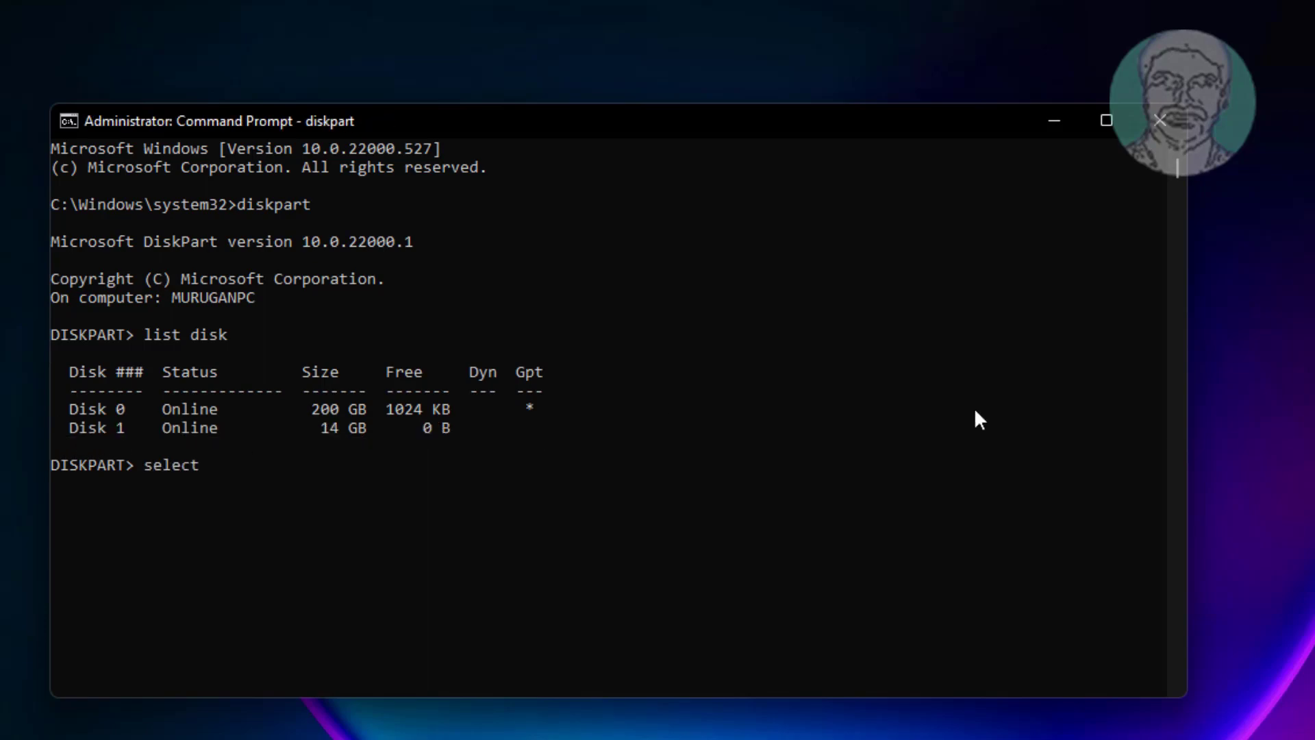
{"action": "type", "text": " disk 1"}
Select Disk 1 and run 'attributes disk clear readonly' on it
{"action": "key", "text": "Return"}
{"action": "type", "text": "a"}
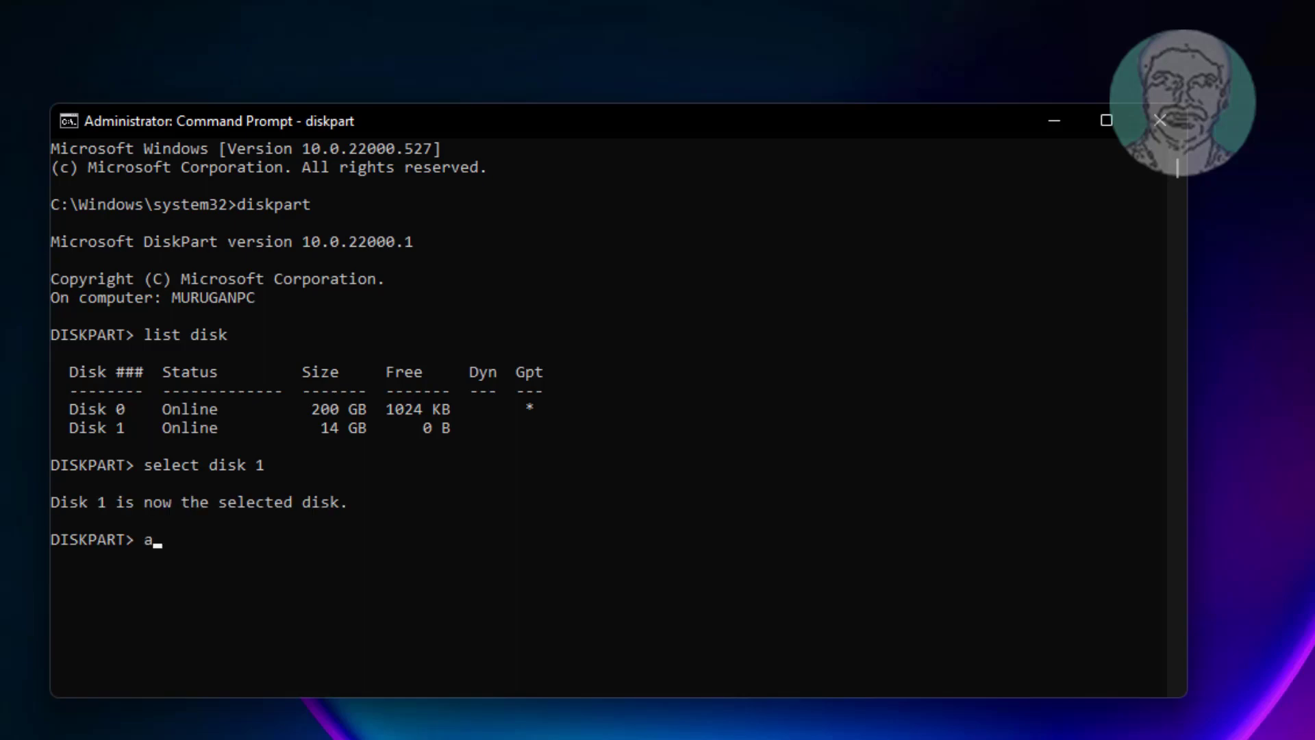
{"action": "type", "text": "ttributes disk clea"}
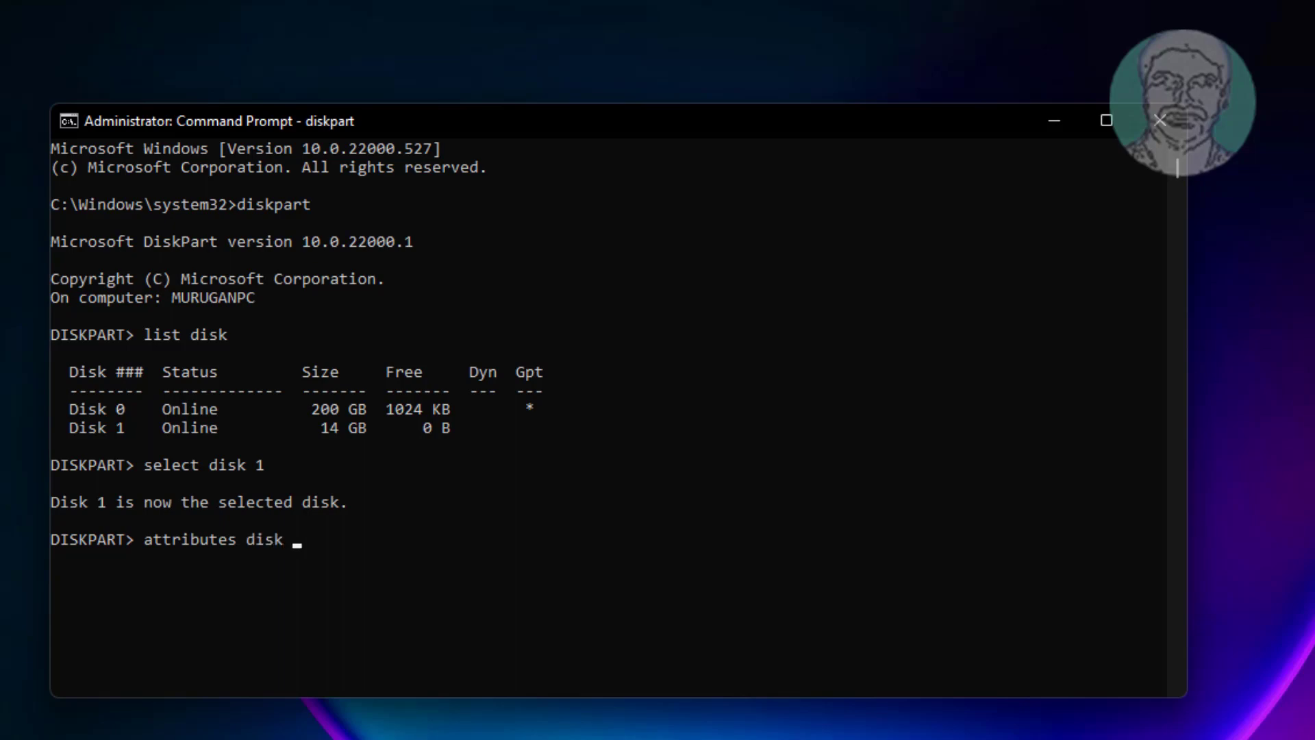
{"action": "type", "text": "r readonly"}
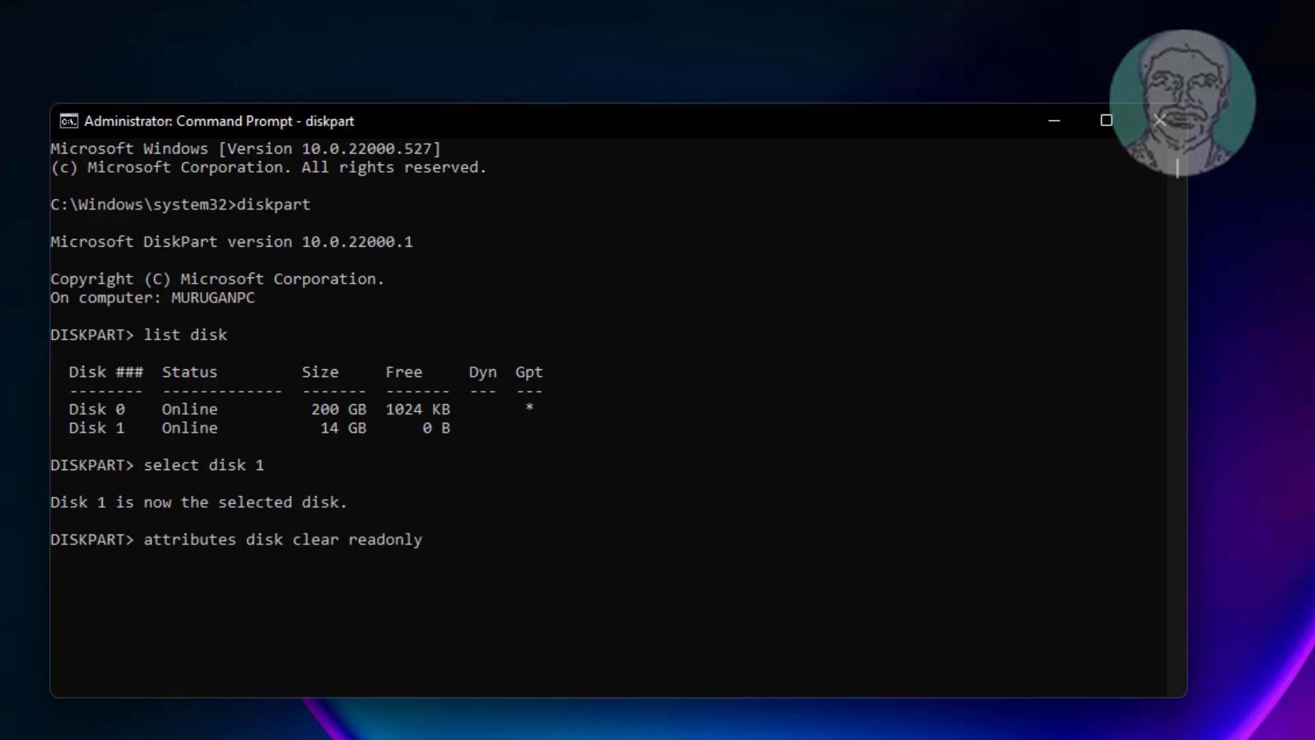
{"action": "key", "text": "Return"}
Exit DiskPart and close Command Prompt with two exit commands
{"action": "type", "text": "ex"}
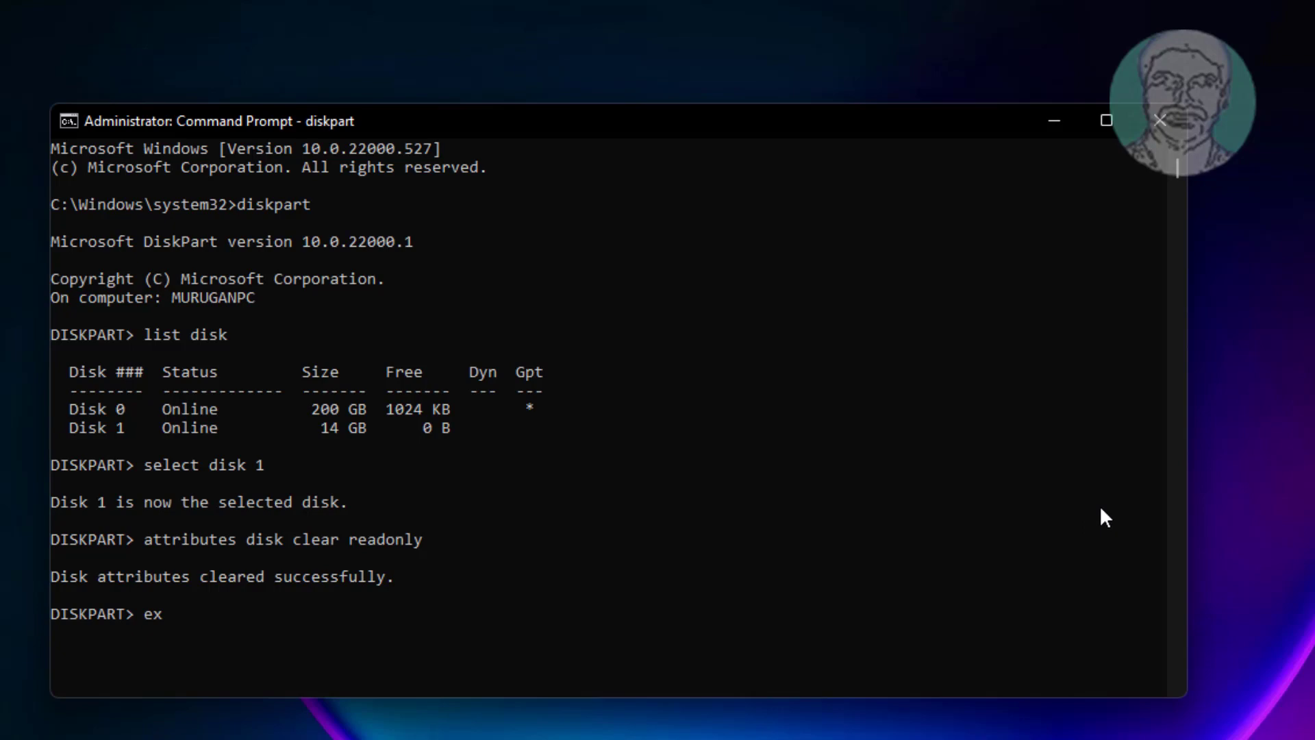
{"action": "type", "text": "it"}
{"action": "key", "text": "Return"}
{"action": "type", "text": "ex"}
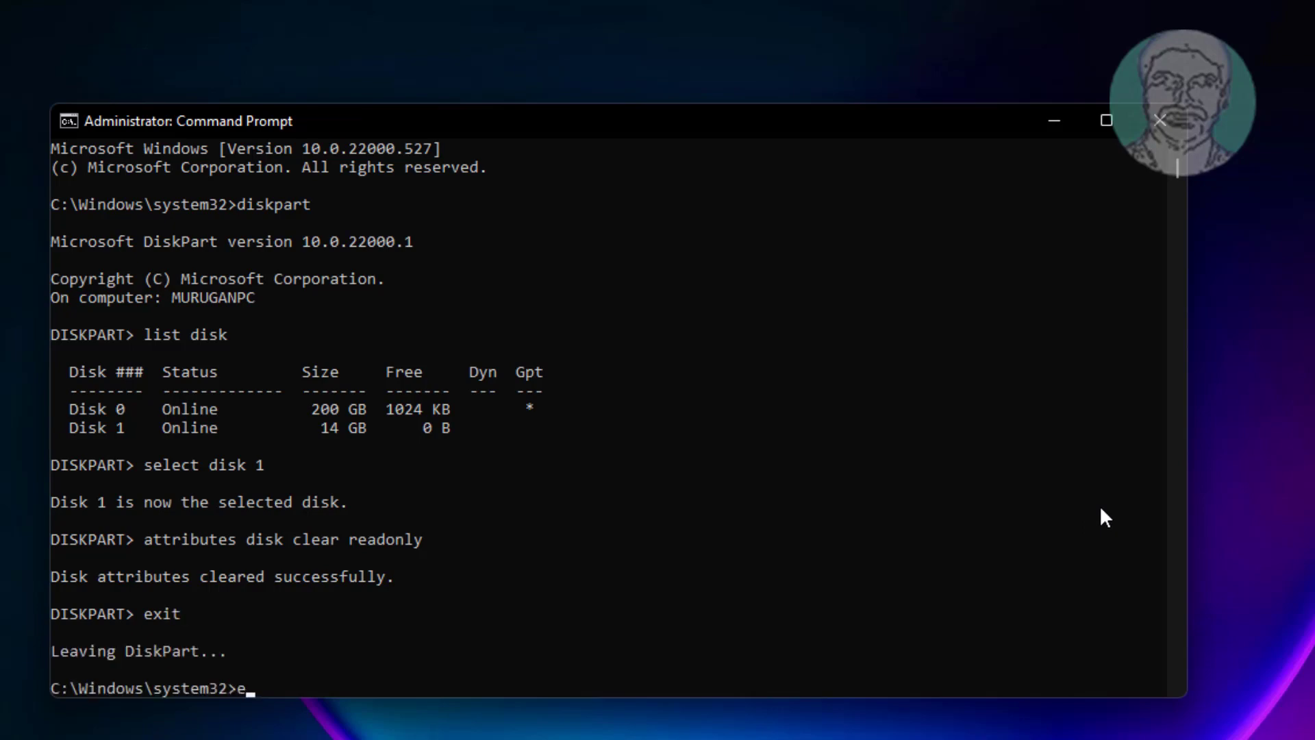
{"action": "type", "text": "it"}
{"action": "key", "text": "Return"}
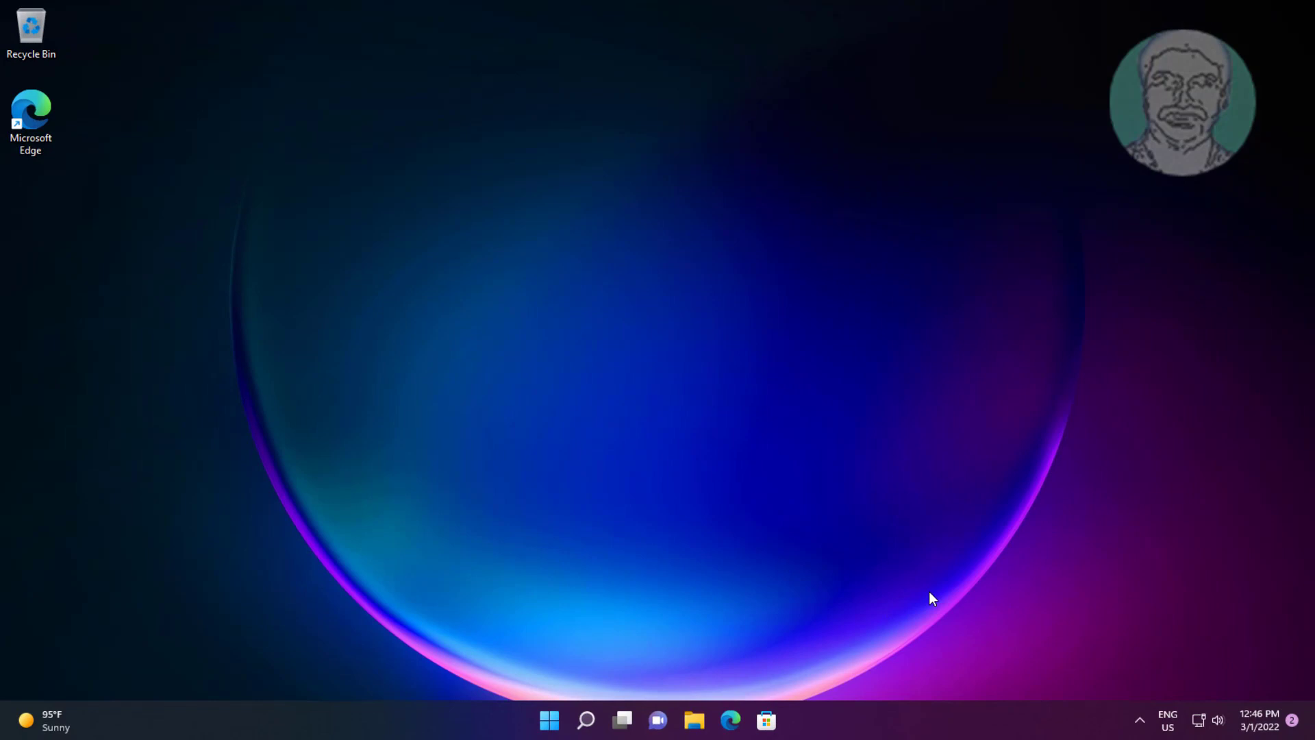
Search for regedit and run Registry Editor as administrator, approving the UAC prompt
{"action": "left_click", "coordinate": [591, 717]}
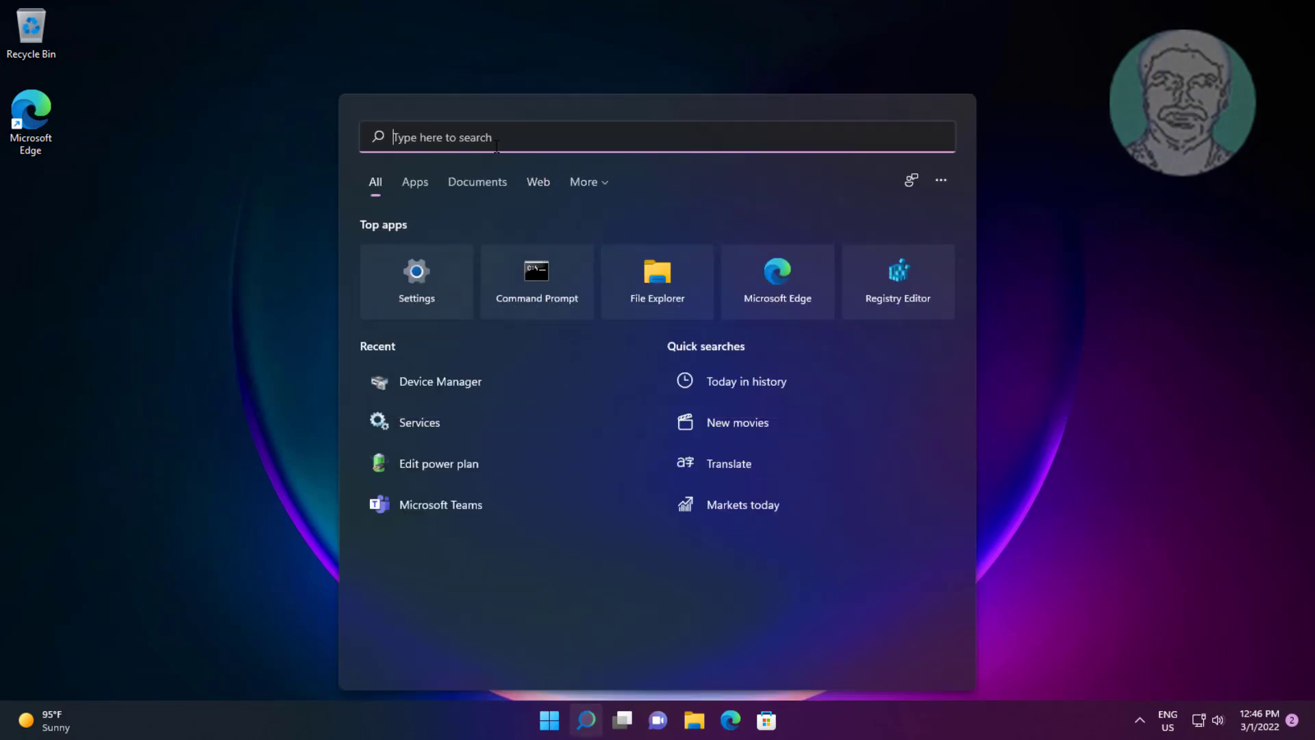
{"action": "type", "text": "reged"}
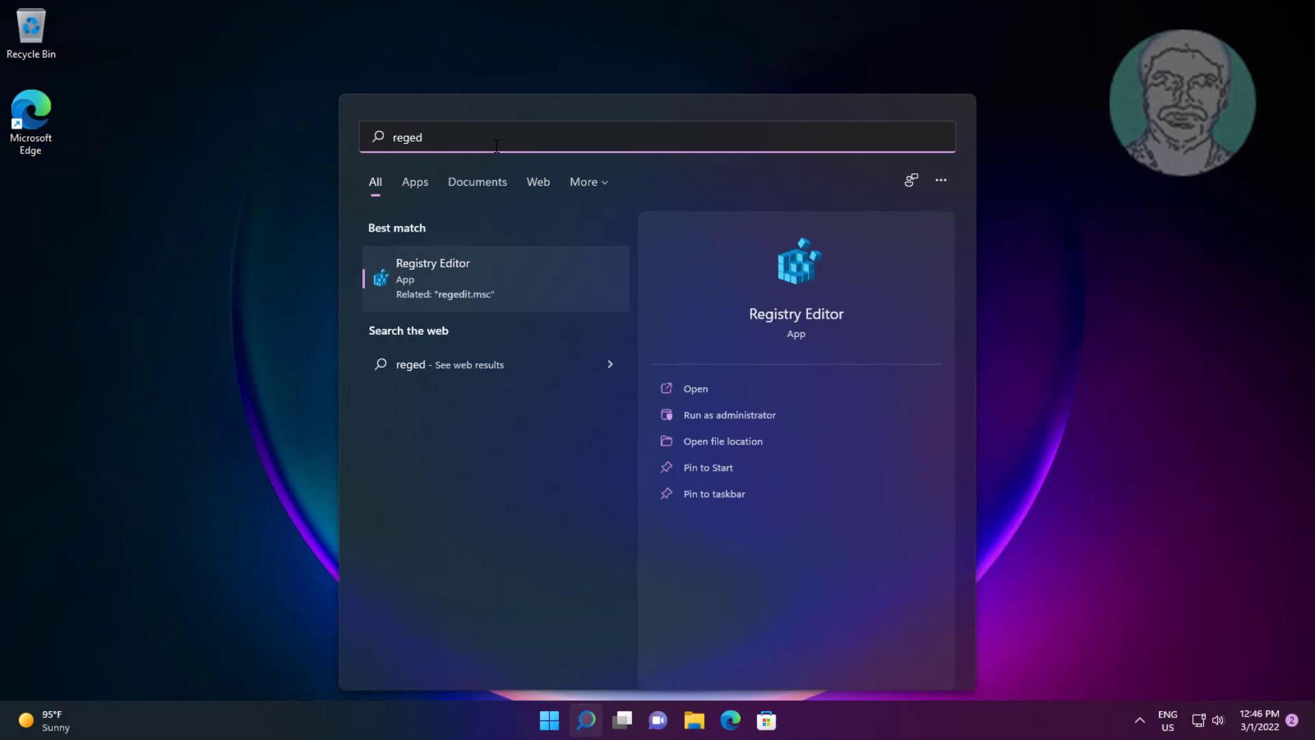
{"action": "type", "text": "it"}
{"action": "right_click", "coordinate": [464, 277]}
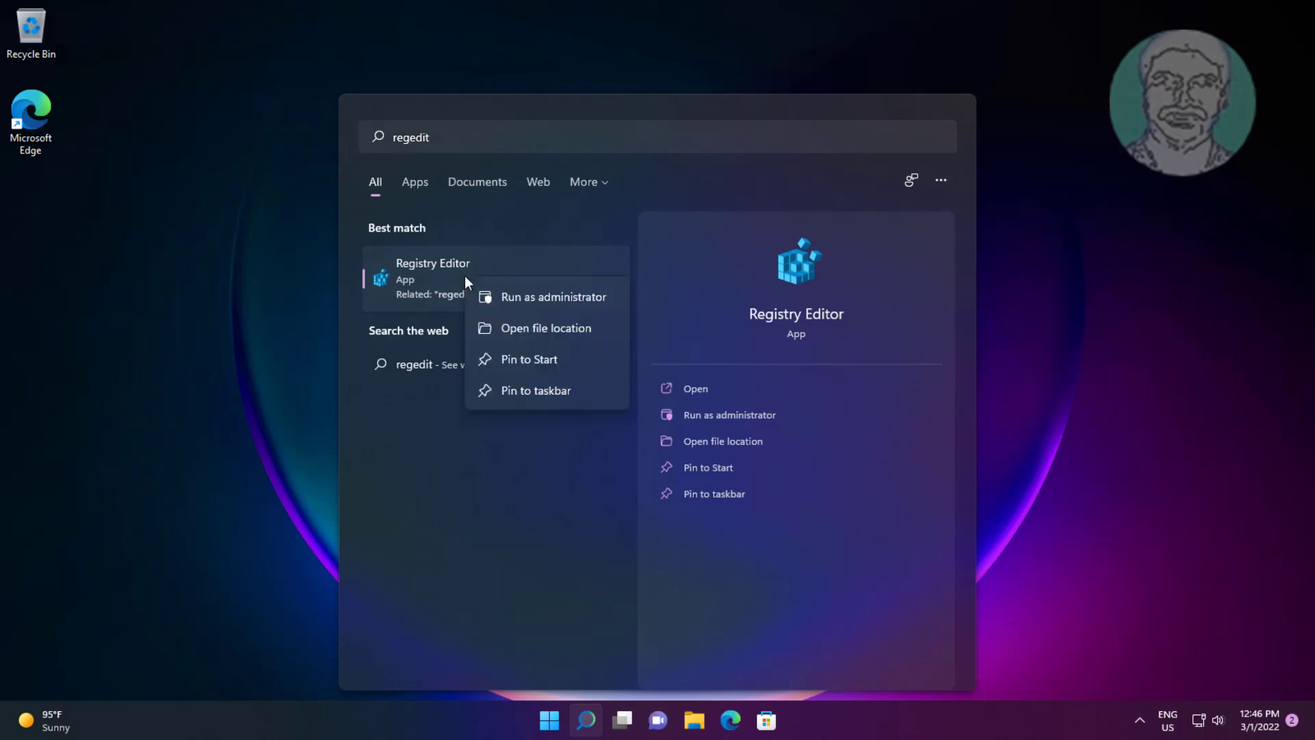
{"action": "left_click", "coordinate": [536, 298]}
{"action": "left_click", "coordinate": [594, 487]}
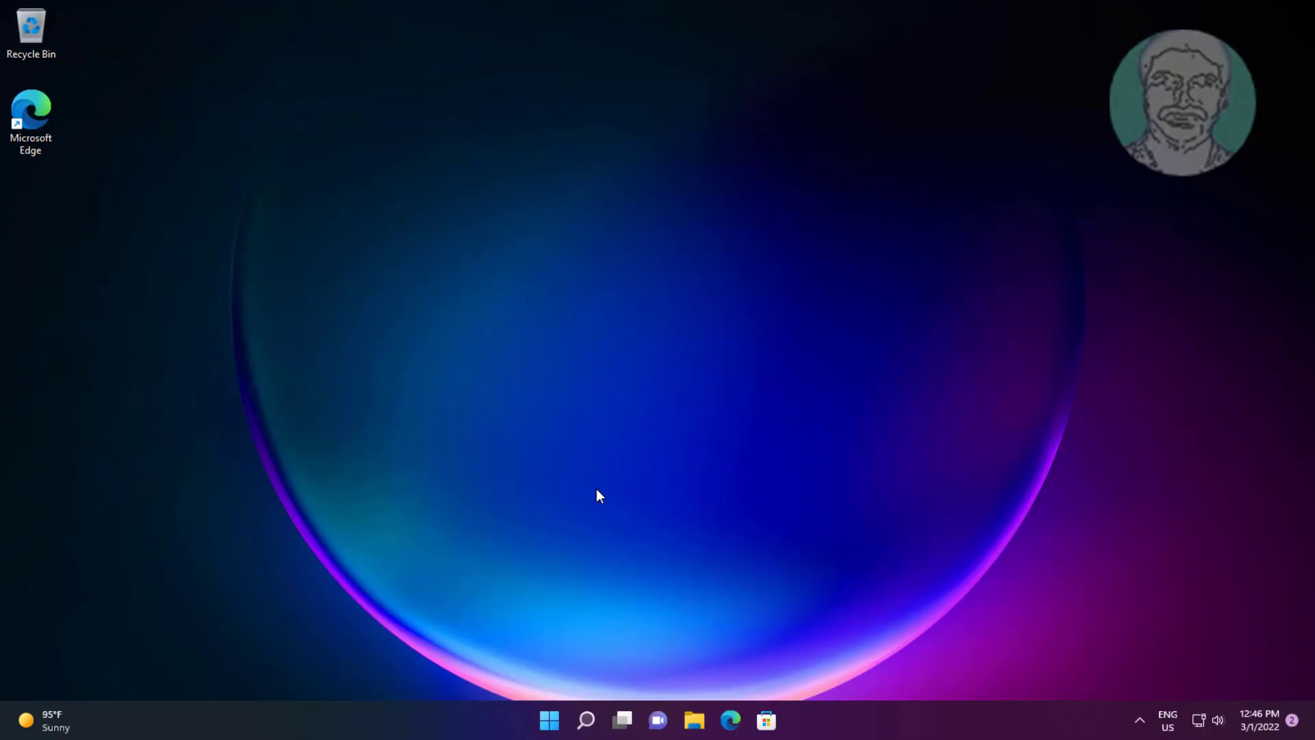
Expand HKEY_LOCAL_MACHINE > SYSTEM > CurrentControlSet > Control in the registry tree
{"action": "left_click", "coordinate": [169, 178]}
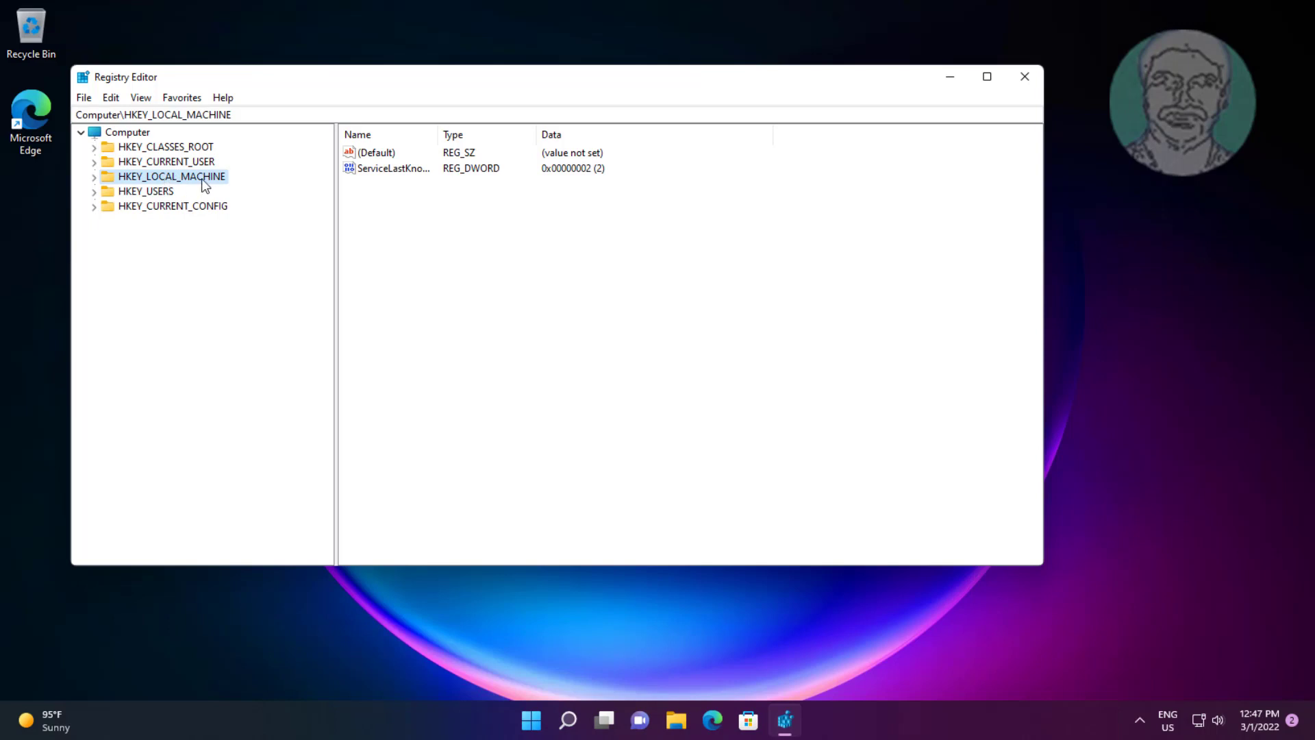
{"action": "left_click", "coordinate": [94, 177]}
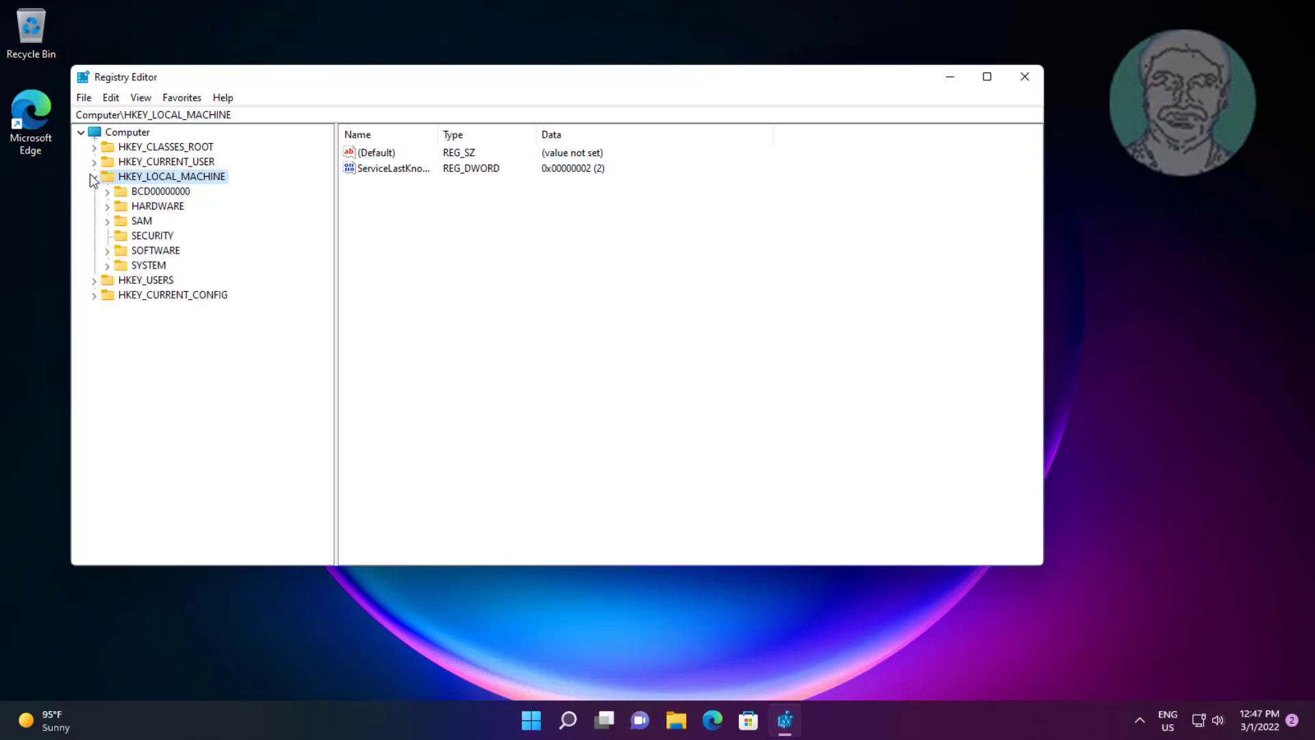
{"action": "left_click", "coordinate": [162, 268]}
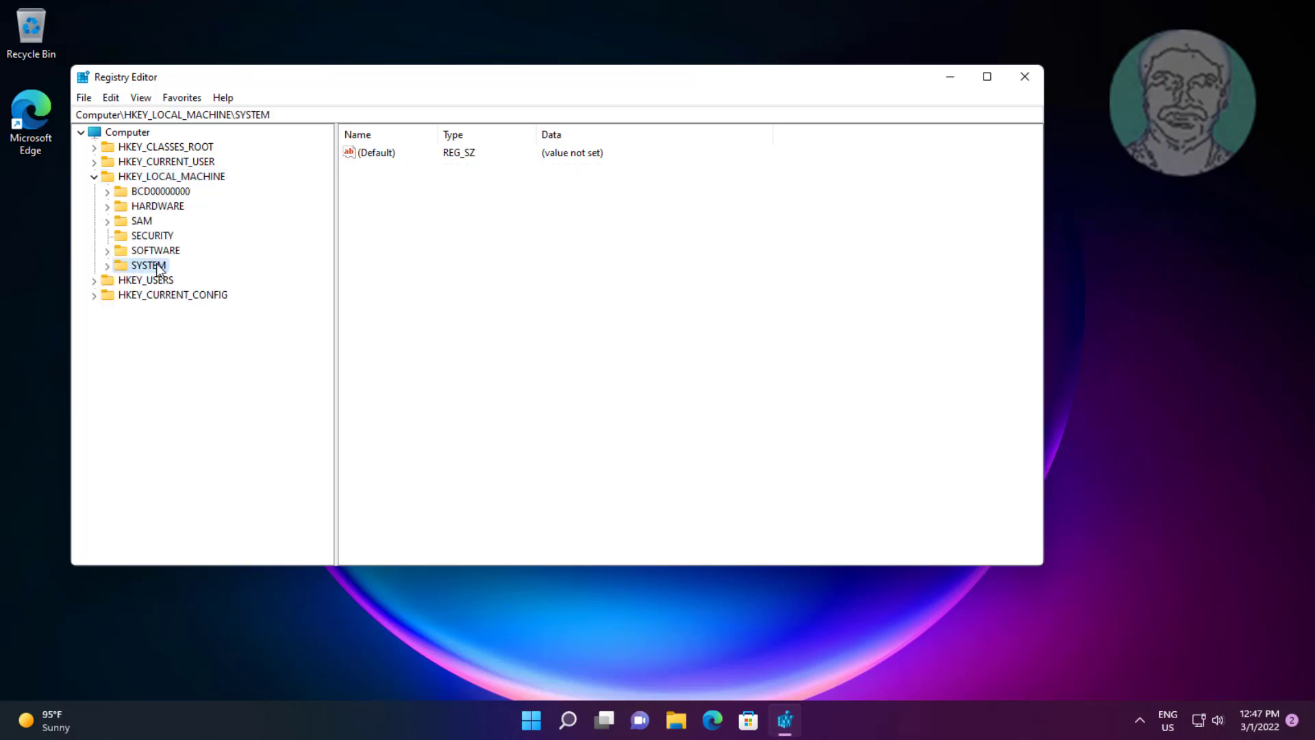
{"action": "left_click", "coordinate": [108, 266]}
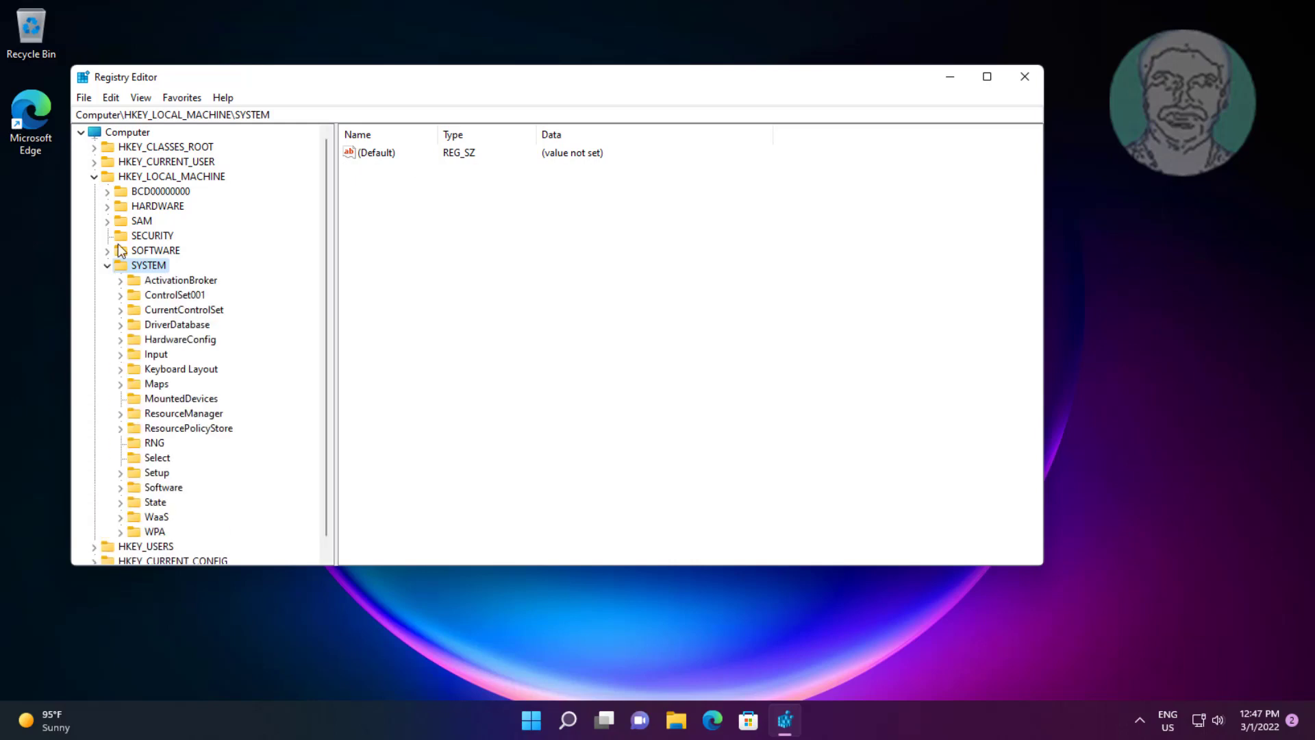
{"action": "left_click", "coordinate": [176, 312]}
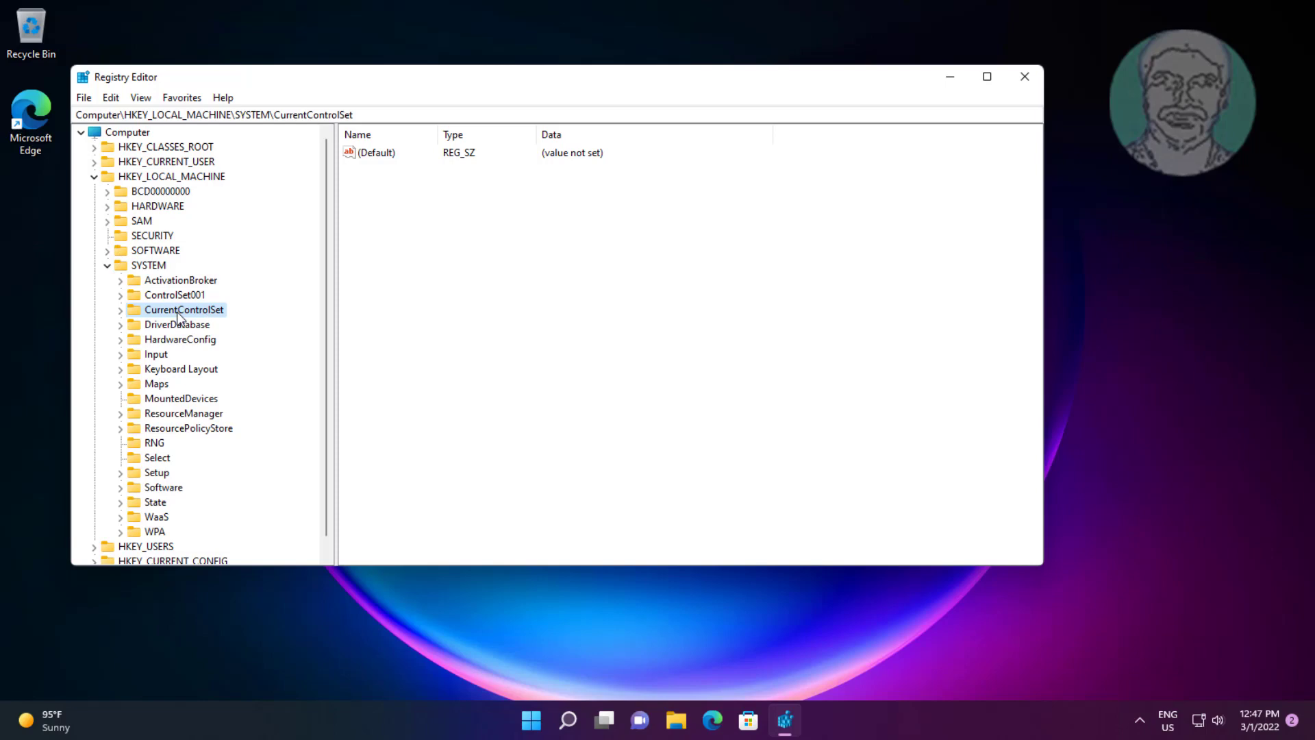
{"action": "left_click", "coordinate": [119, 312]}
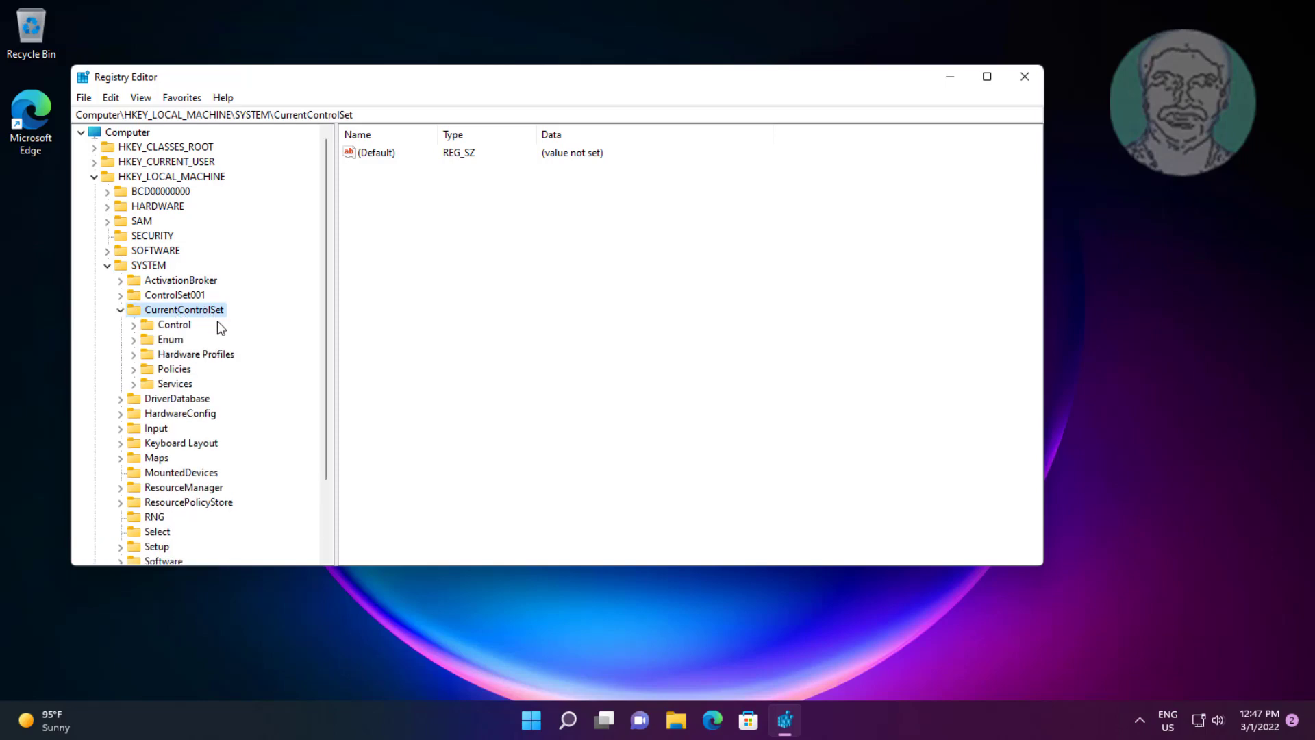
{"action": "left_click", "coordinate": [173, 325]}
{"action": "left_click", "coordinate": [134, 325]}
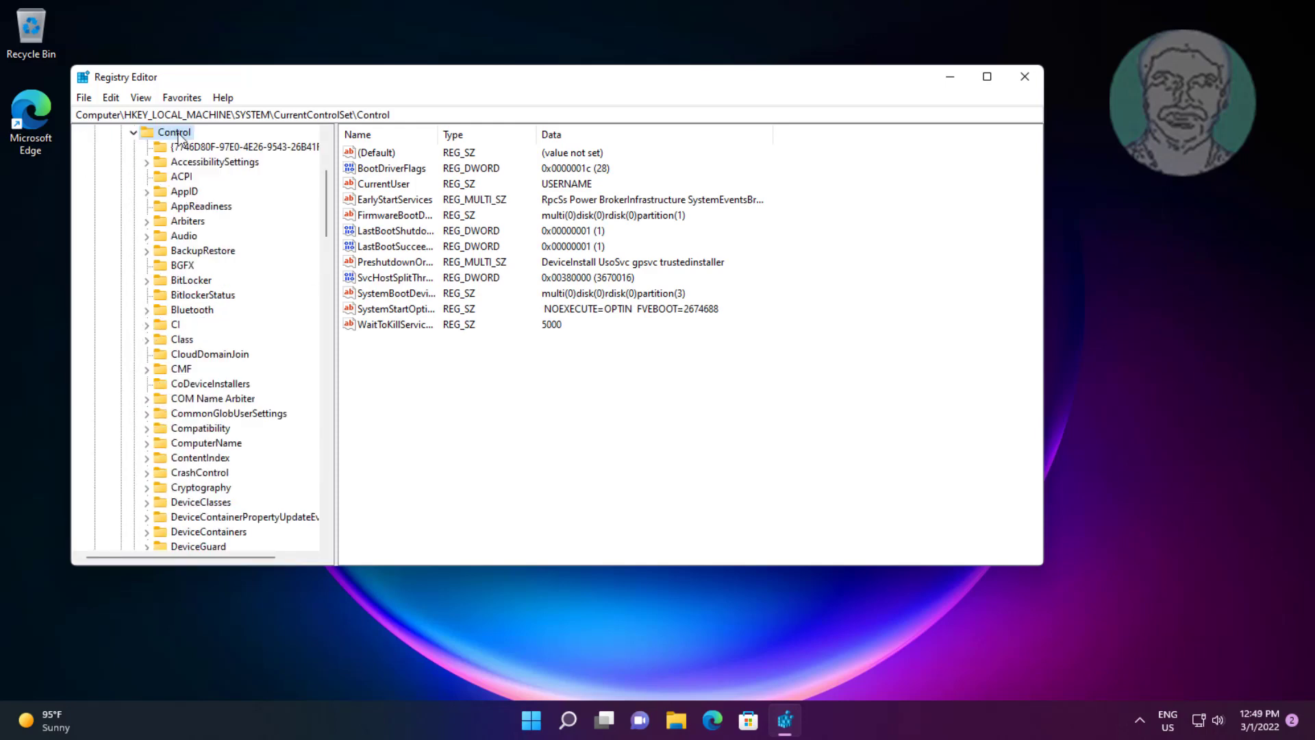
Create a new key named StorageDevicePolicies under Control
{"action": "right_click", "coordinate": [178, 132]}
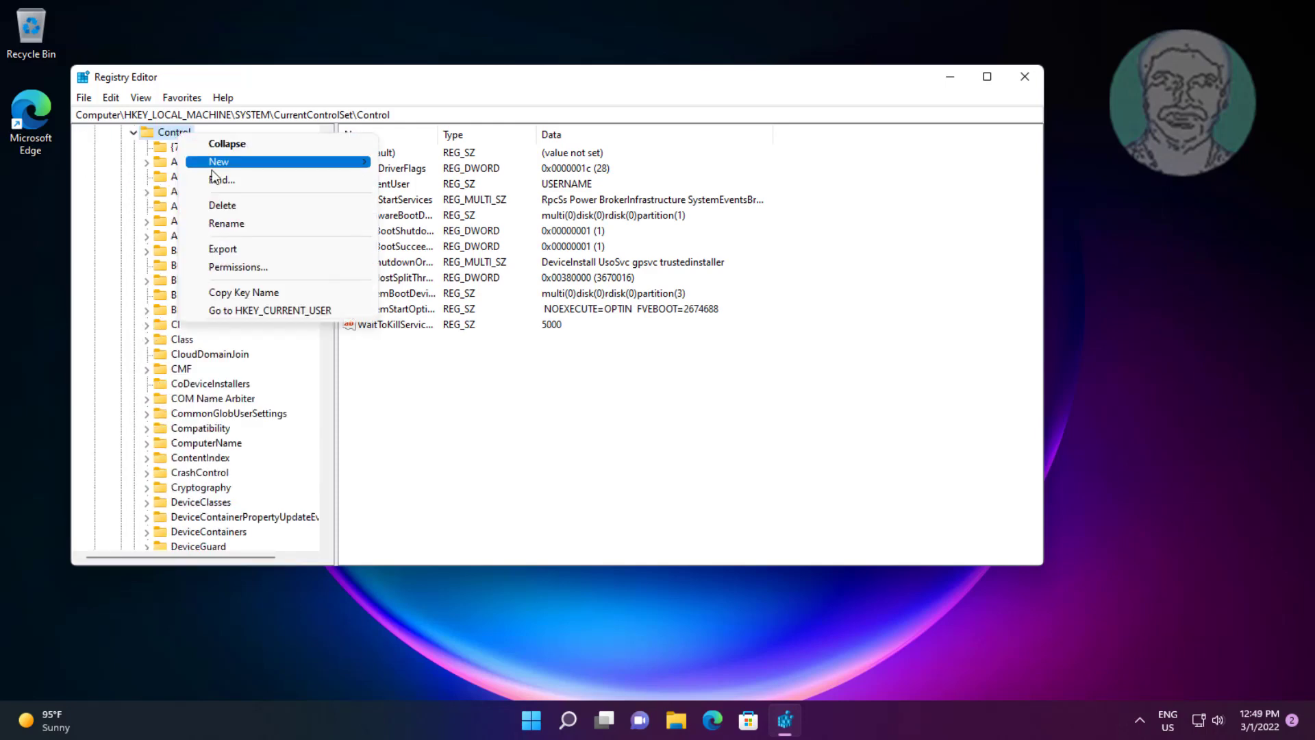
{"action": "mouse_move", "coordinate": [213, 165]}
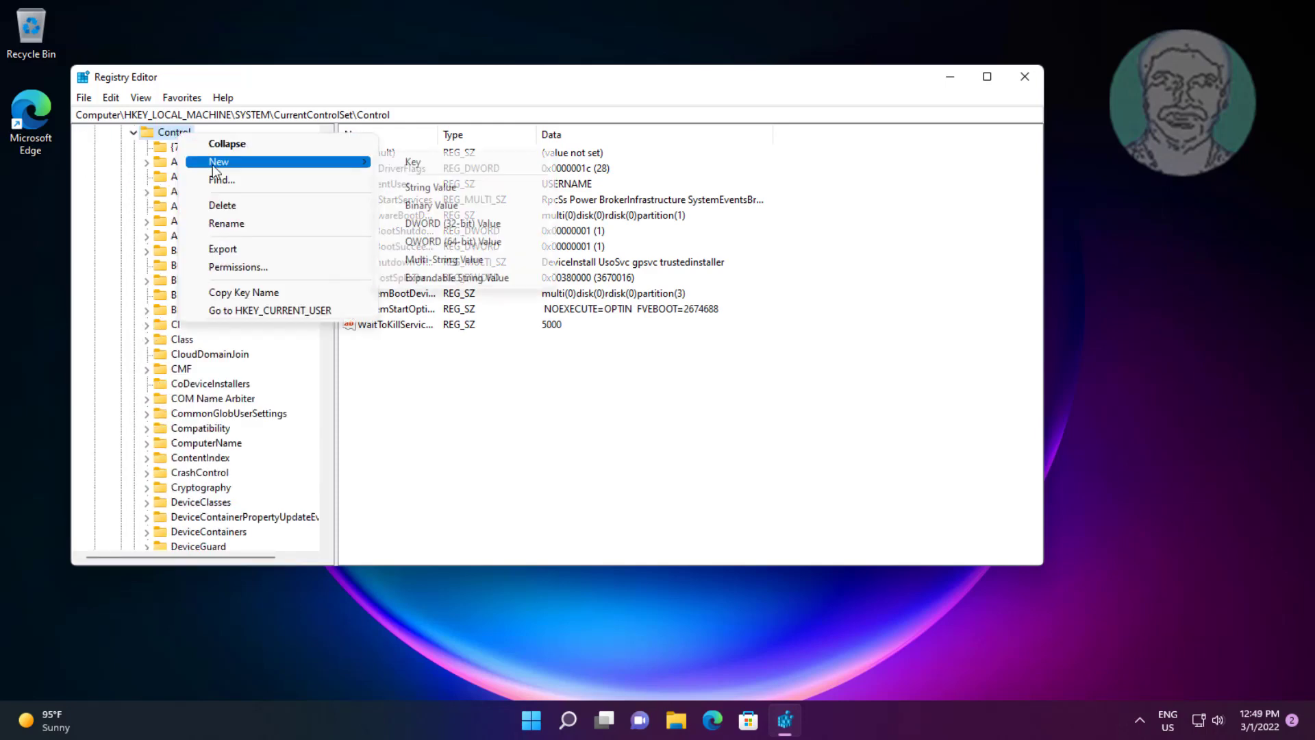
{"action": "left_click", "coordinate": [412, 163]}
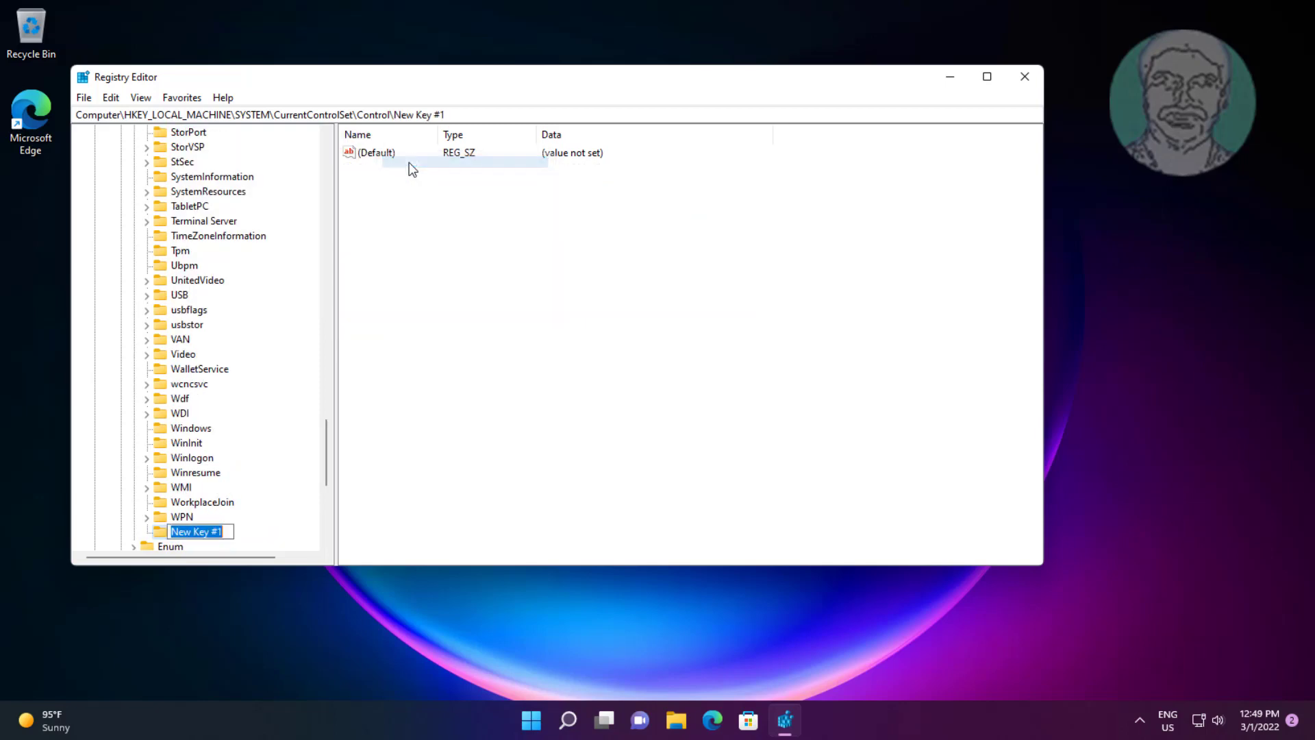
{"action": "type", "text": "S"}
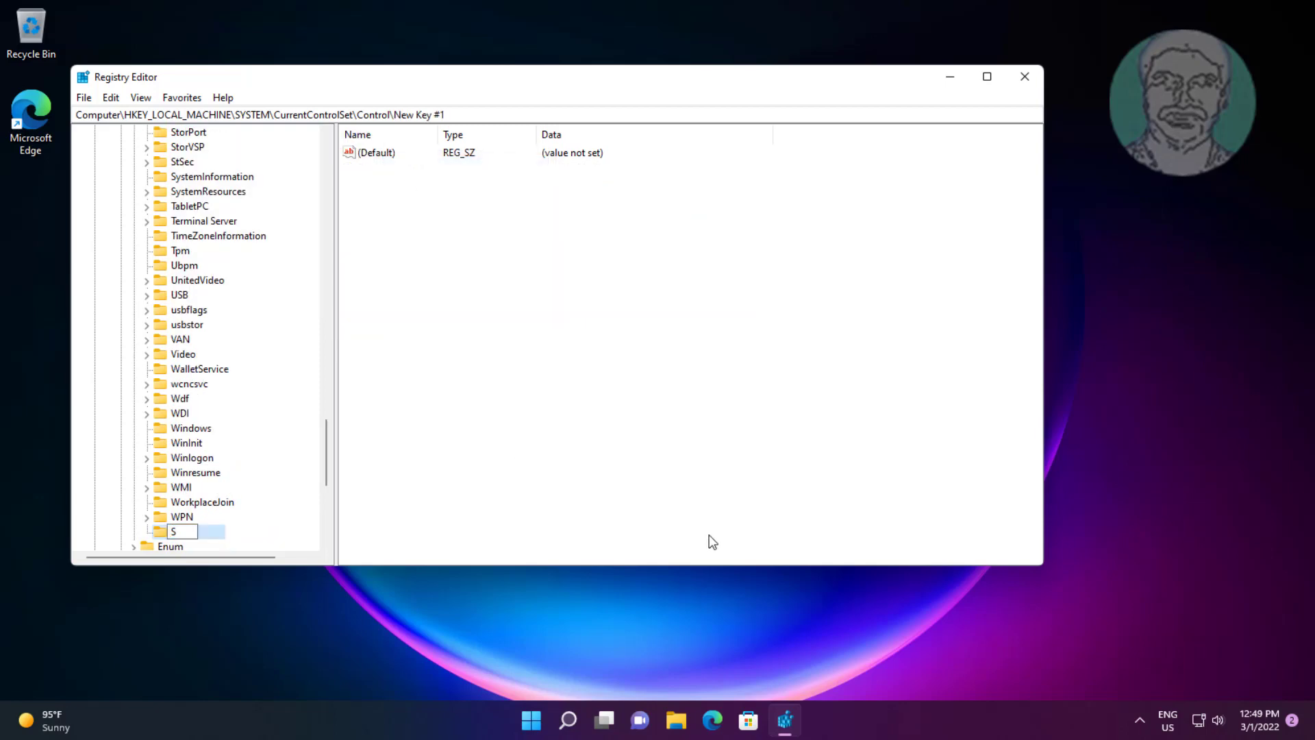
{"action": "type", "text": "torageDevicePolicies"}
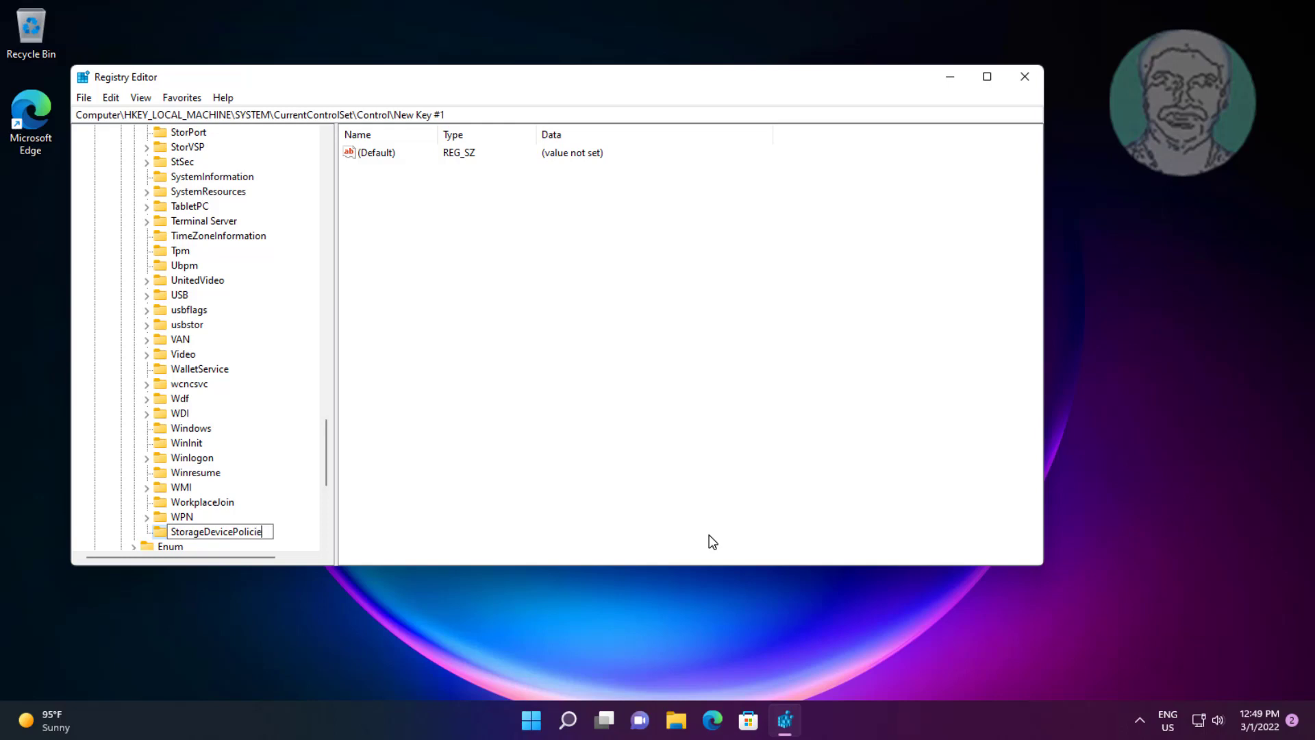
{"action": "left_click", "coordinate": [298, 539]}
Add a DWORD (32-bit) value named WriteProtect in StorageDevicePolicies
{"action": "right_click", "coordinate": [490, 195]}
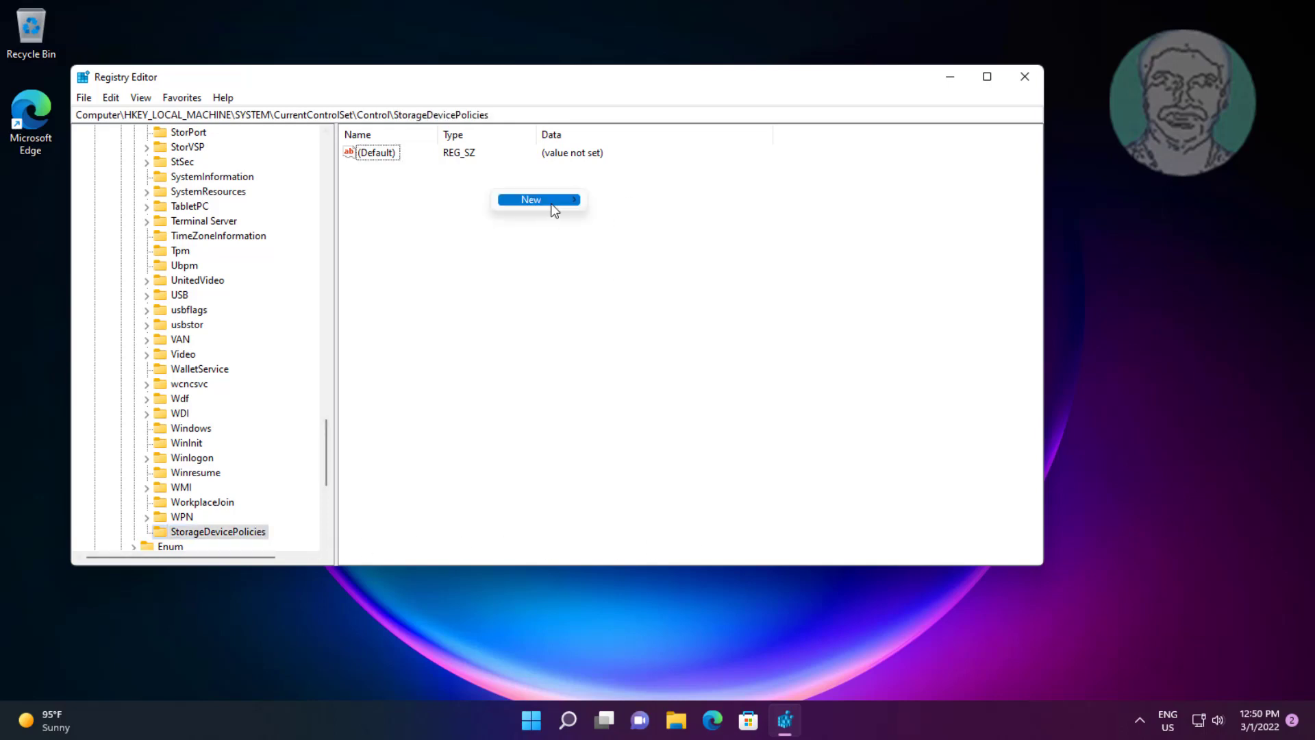
{"action": "mouse_move", "coordinate": [552, 206]}
{"action": "left_click", "coordinate": [701, 263]}
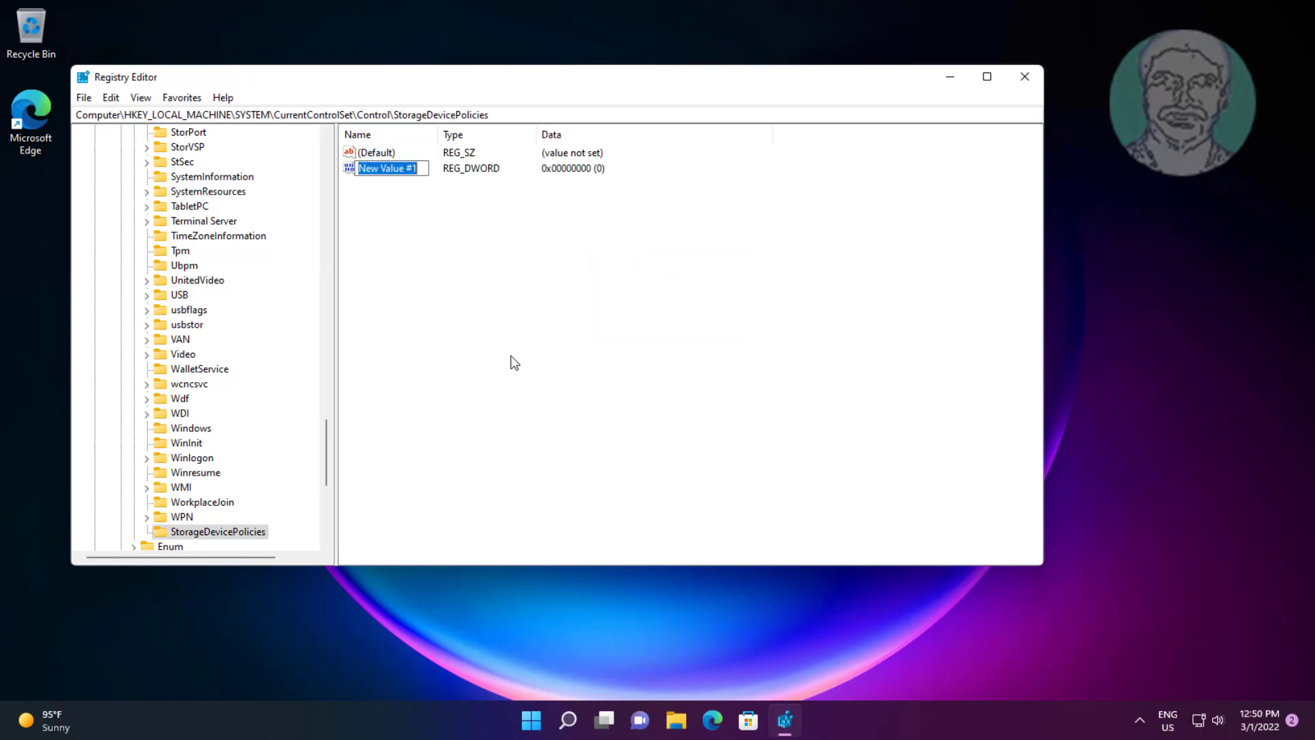
{"action": "left_click_drag", "start_coordinate": [433, 131], "coordinate": [548, 132]}
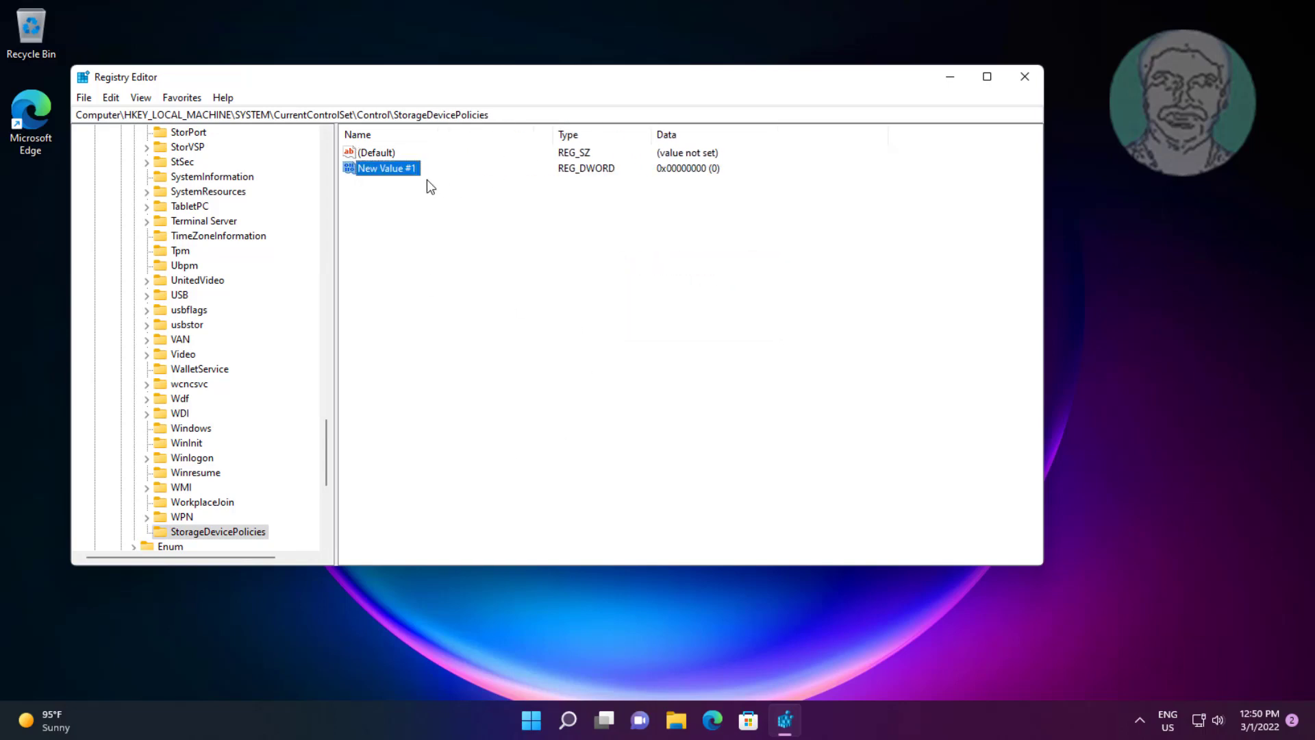
{"action": "type", "text": "W"}
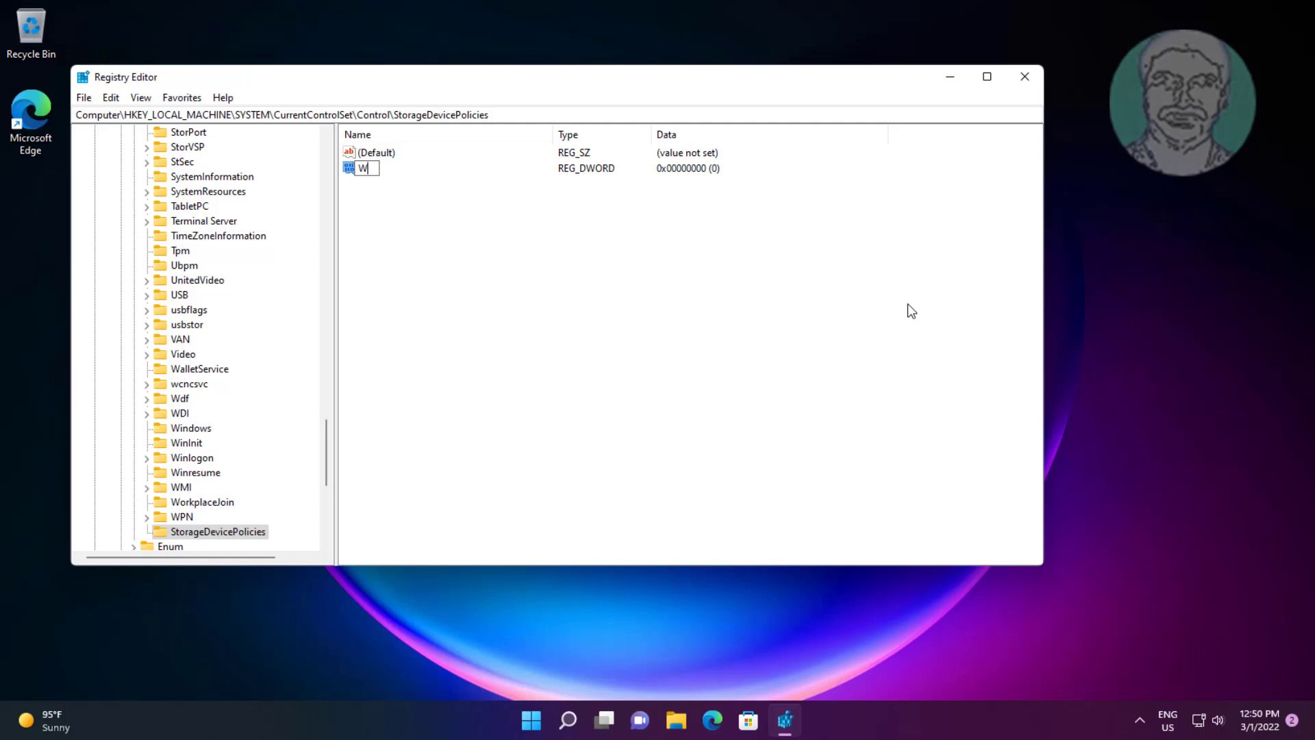
{"action": "type", "text": "iriteProtect"}
{"action": "key", "text": "Return"}
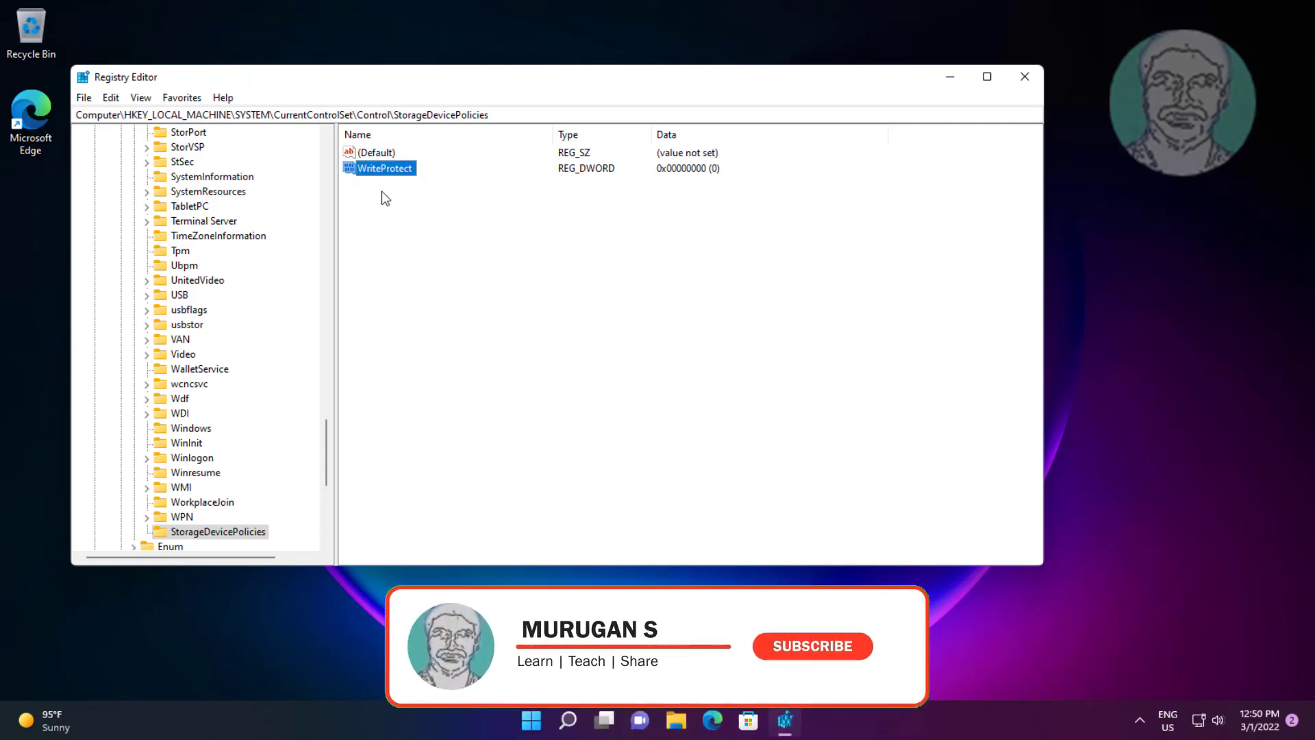
Set WriteProtect's value data to 0 and save it
{"action": "double_click", "coordinate": [385, 168]}
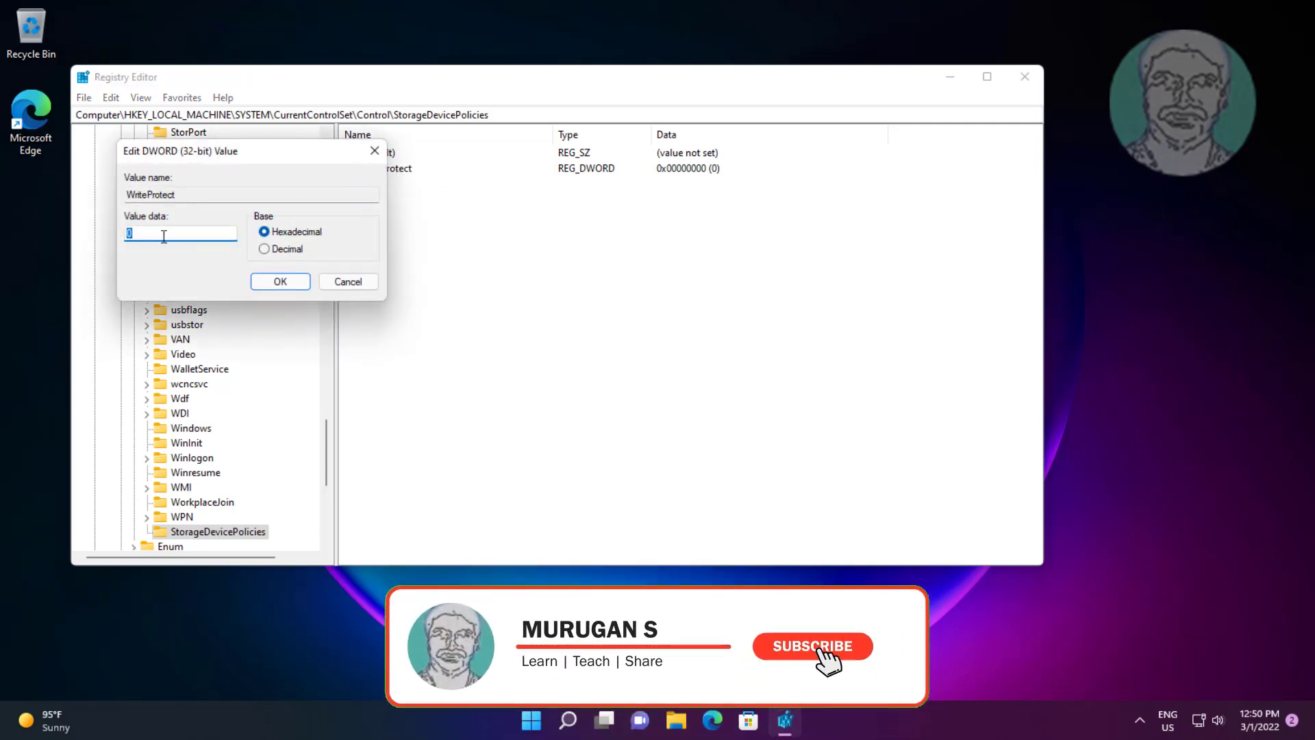
{"action": "type", "text": "0"}
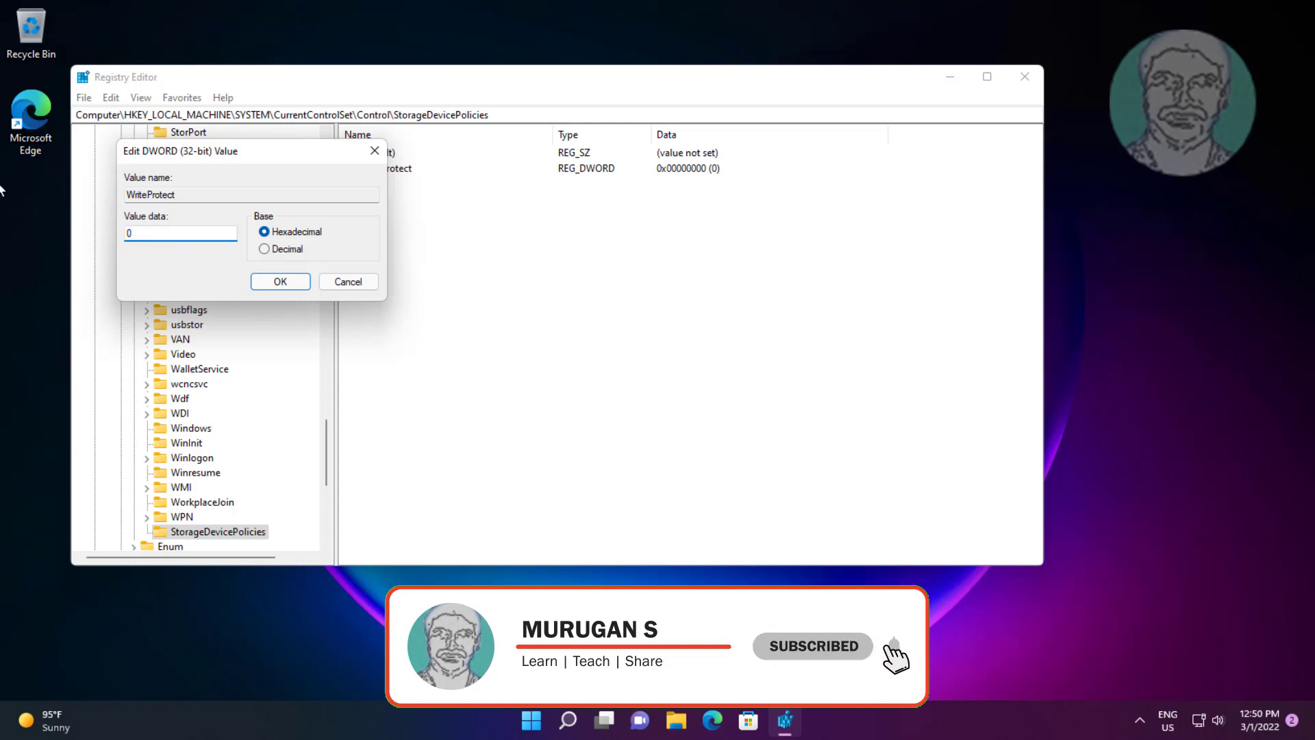
{"action": "left_click", "coordinate": [281, 284]}
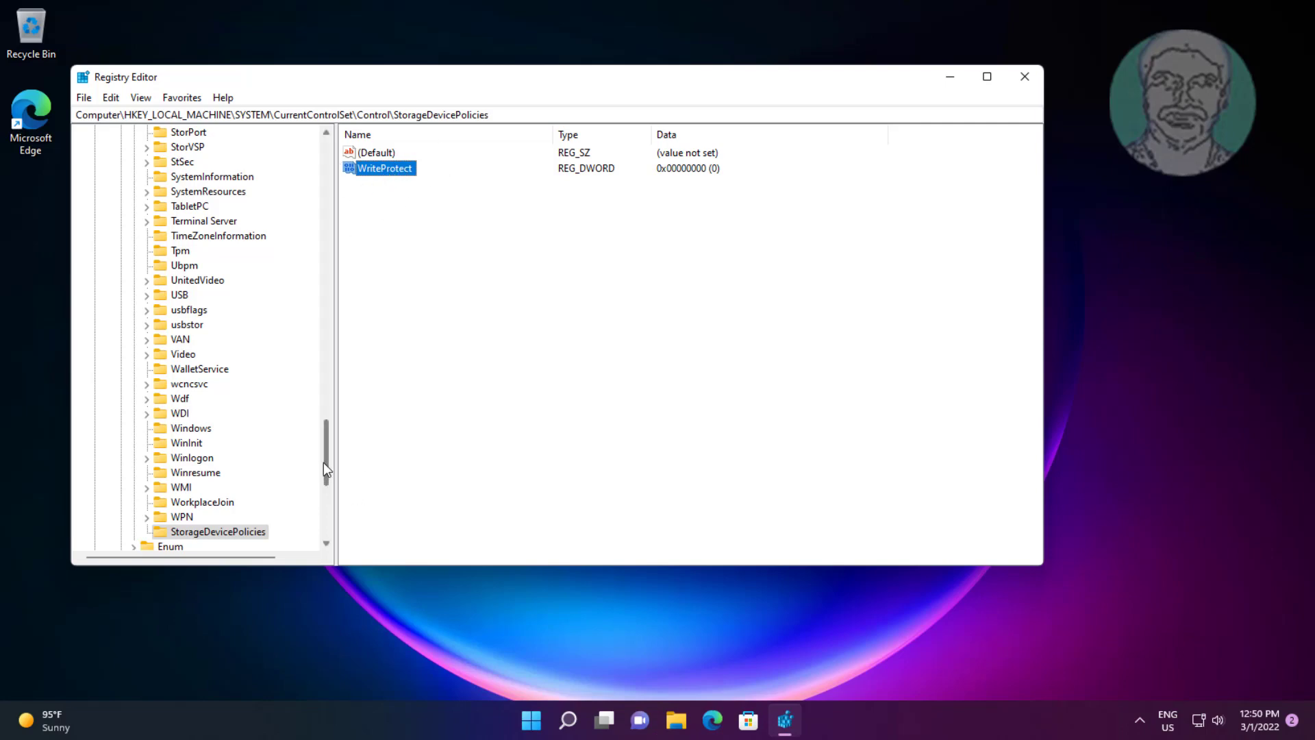
Collapse the registry tree from Control back up to HKEY_LOCAL_MACHINE
{"action": "left_click_drag", "start_coordinate": [323, 462], "coordinate": [322, 164]}
{"action": "left_click", "coordinate": [134, 324]}
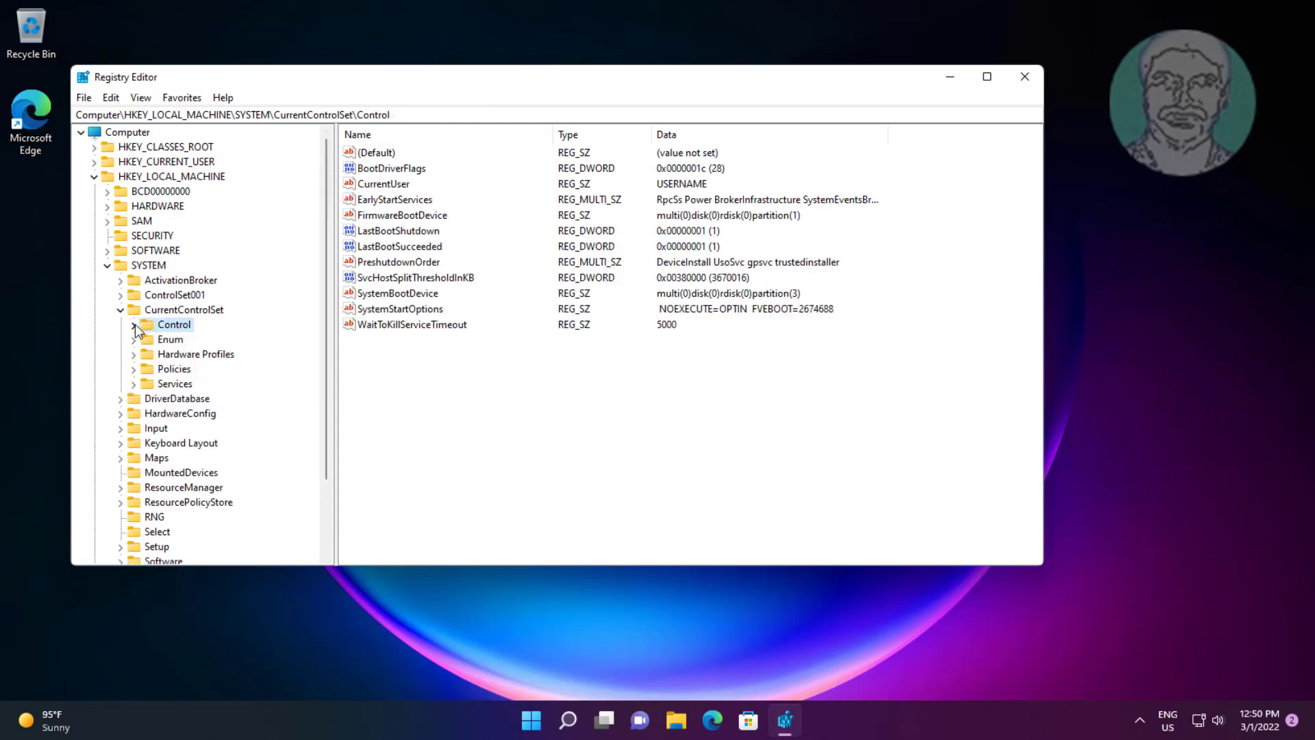
{"action": "left_click", "coordinate": [120, 310]}
{"action": "left_click", "coordinate": [107, 265]}
{"action": "left_click", "coordinate": [94, 177]}
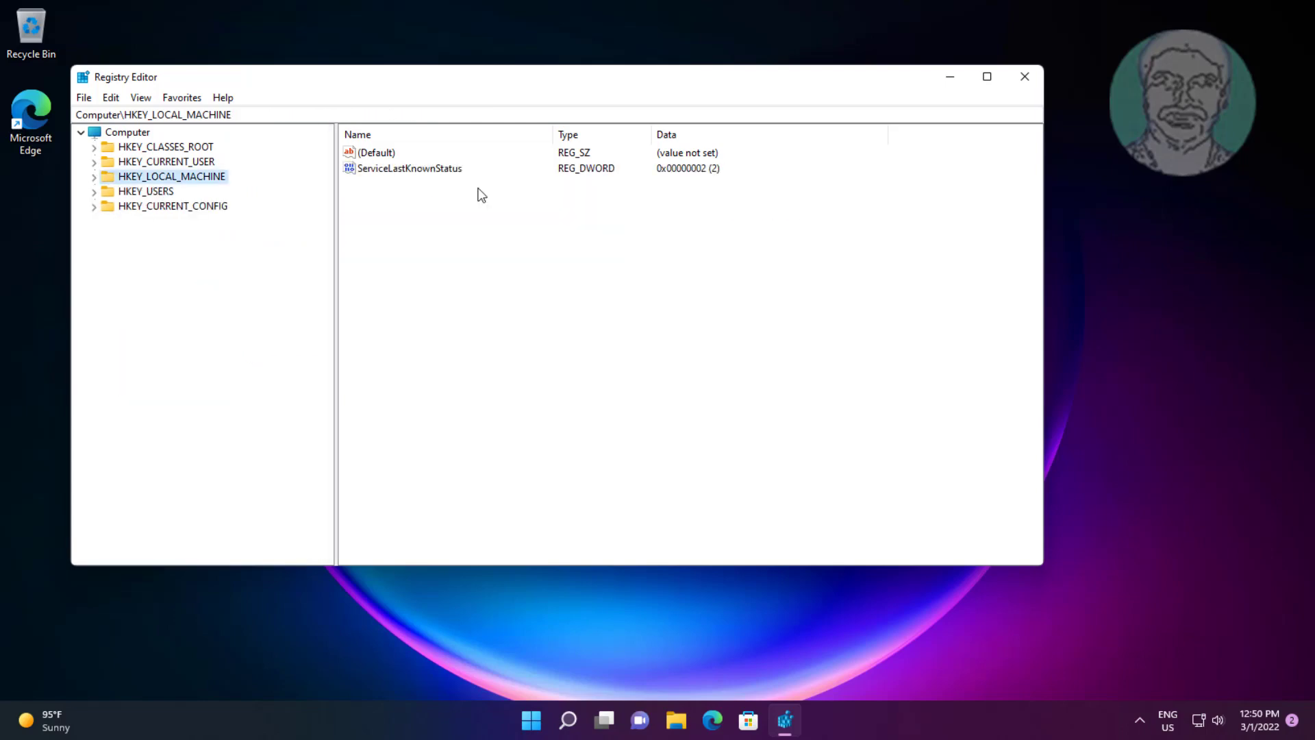
Close Registry Editor and restart Windows from the Start menu's power options
{"action": "left_click", "coordinate": [1026, 77]}
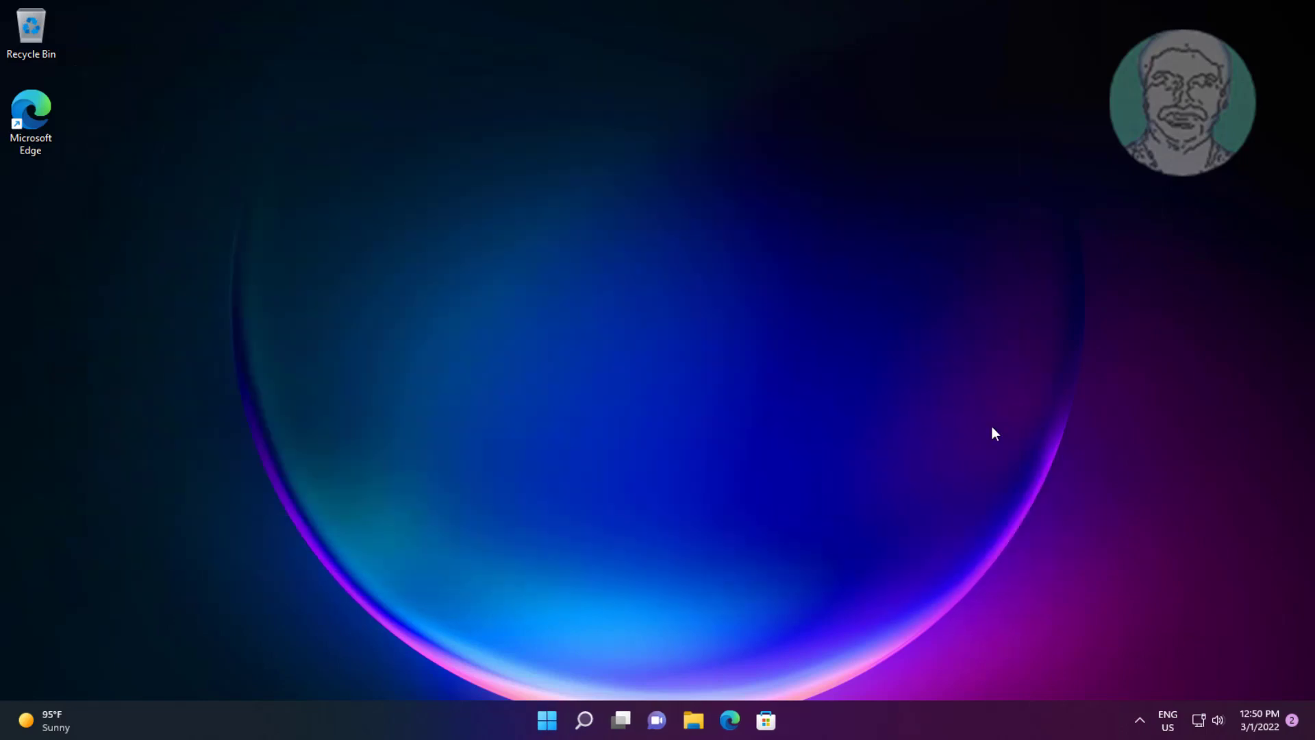
{"action": "left_click", "coordinate": [548, 719]}
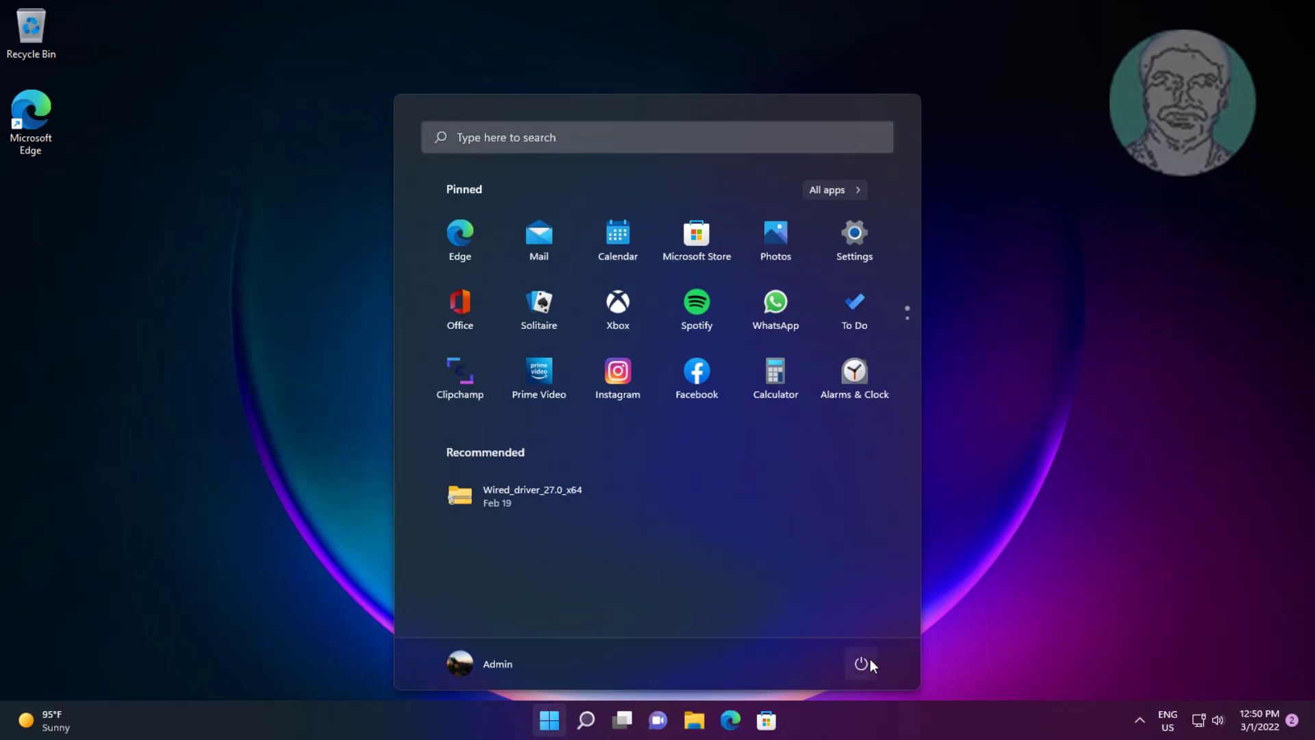
{"action": "left_click", "coordinate": [865, 660]}
{"action": "left_click", "coordinate": [874, 634]}
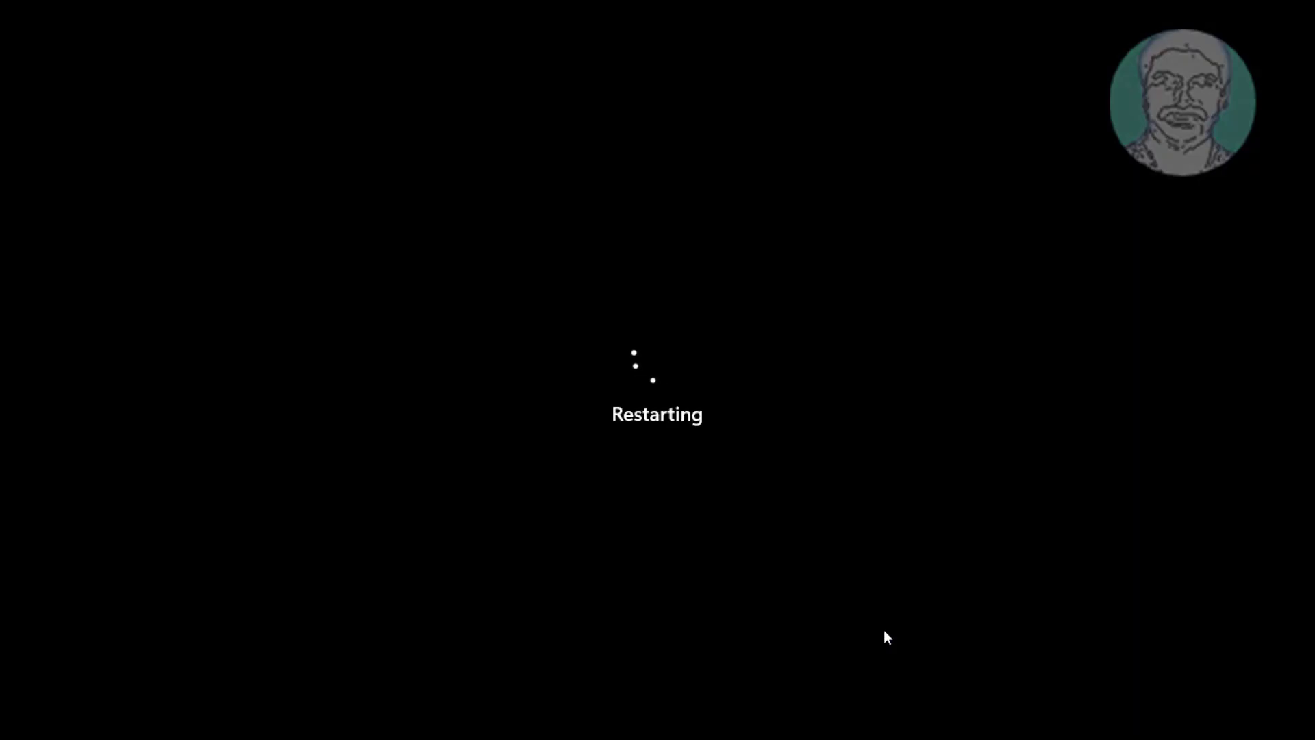